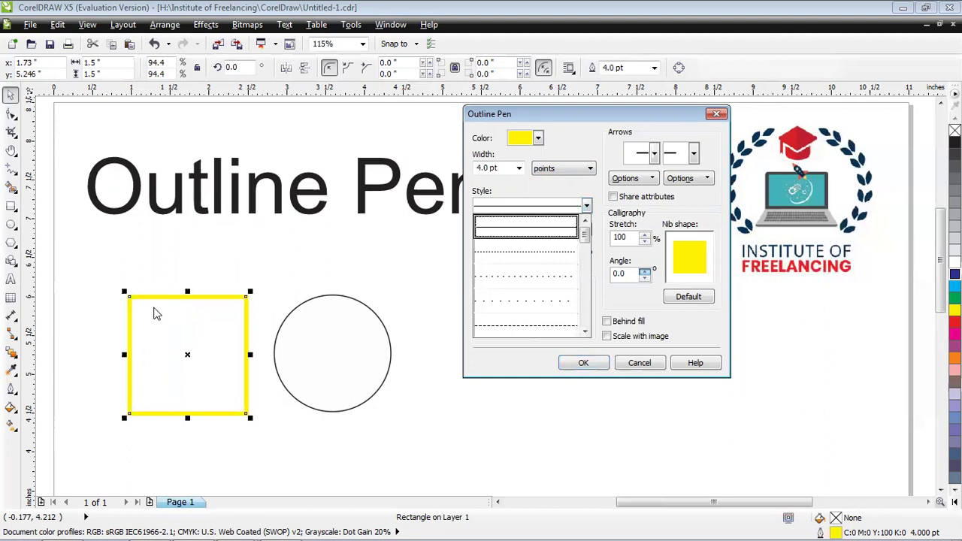
Try a dotted line style on the square's yellow outline and undo it
click(525, 276)
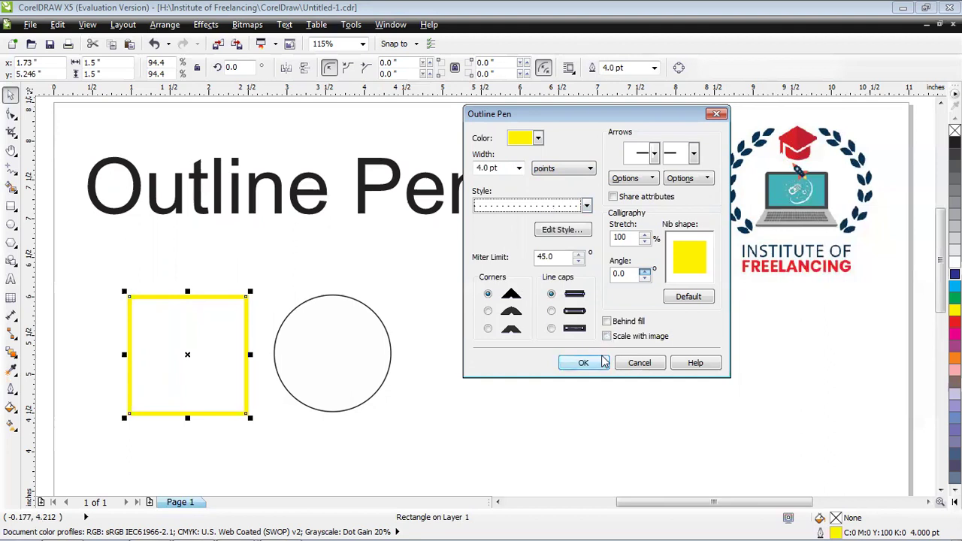
click(583, 363)
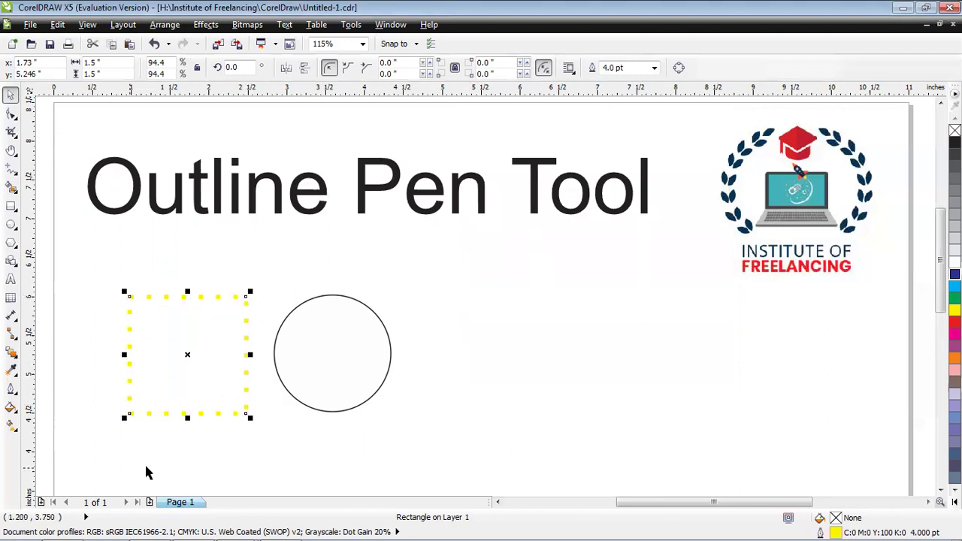
key(ctrl+z)
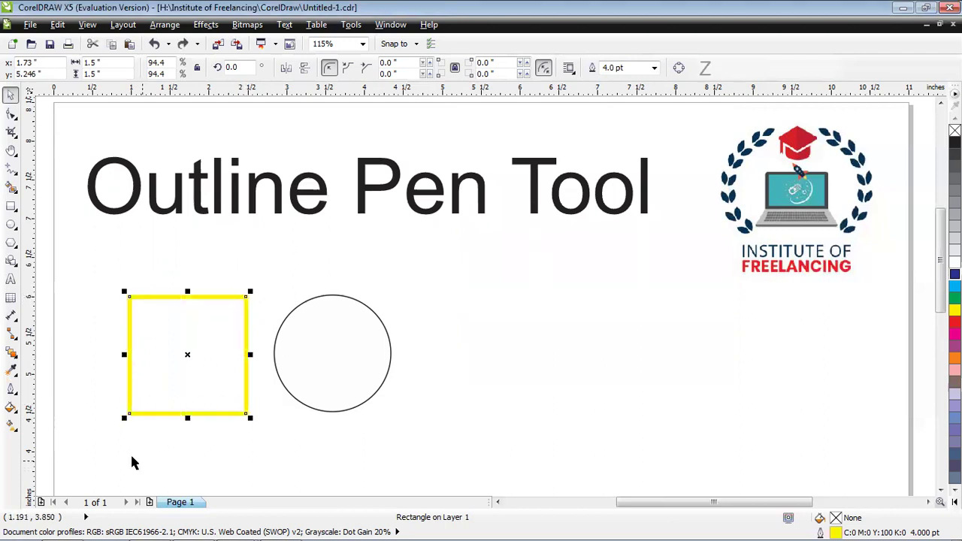
Set the square's outline to beveled corners with the Outline Pen and deselect the square
click(10, 391)
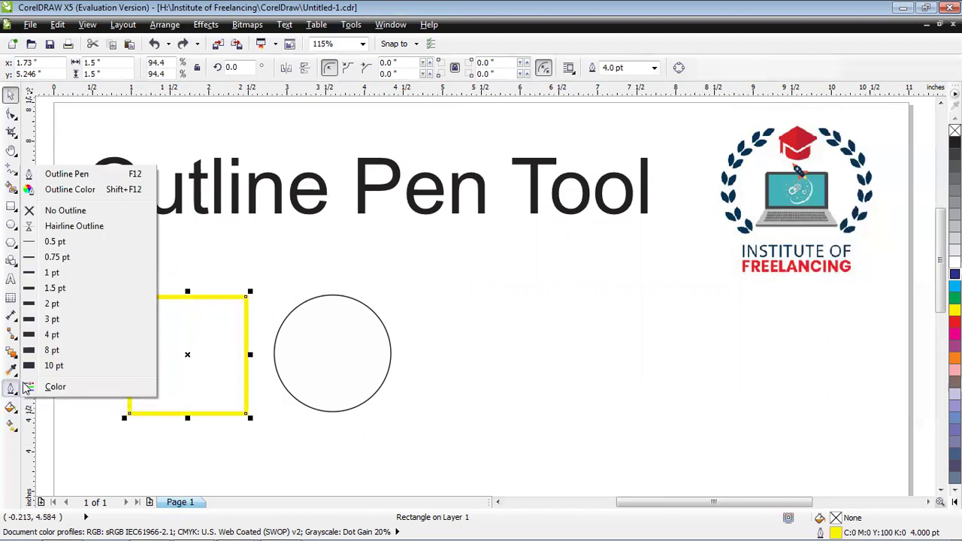
click(67, 174)
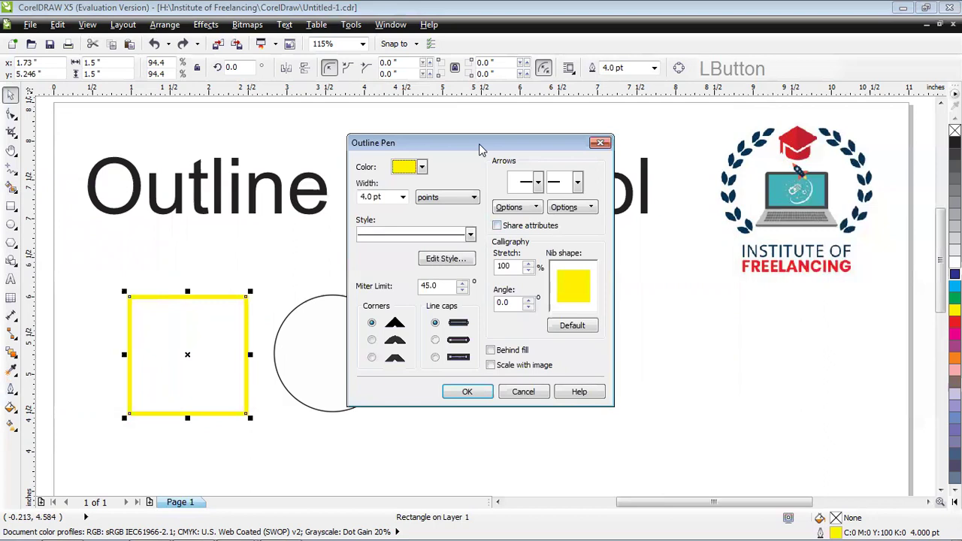
drag(480, 147, 586, 137)
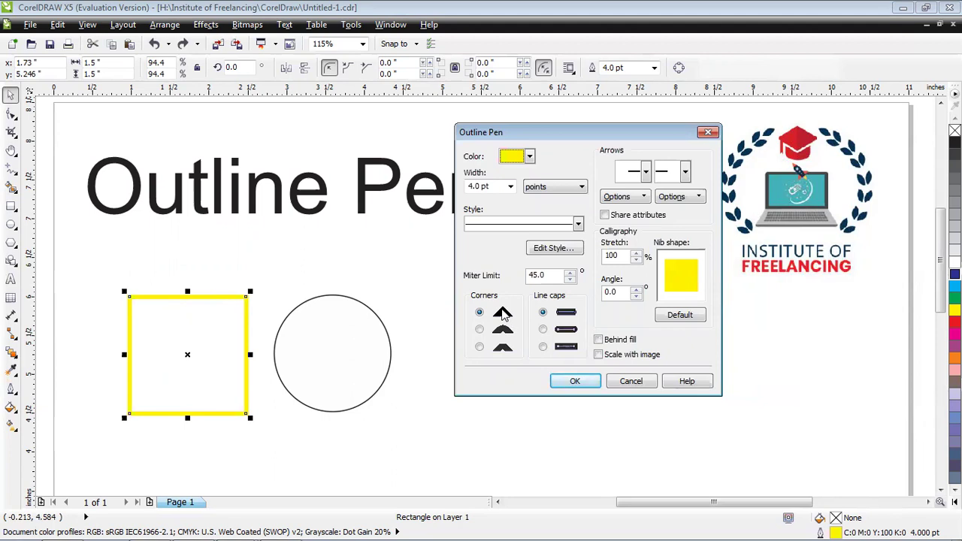
click(480, 330)
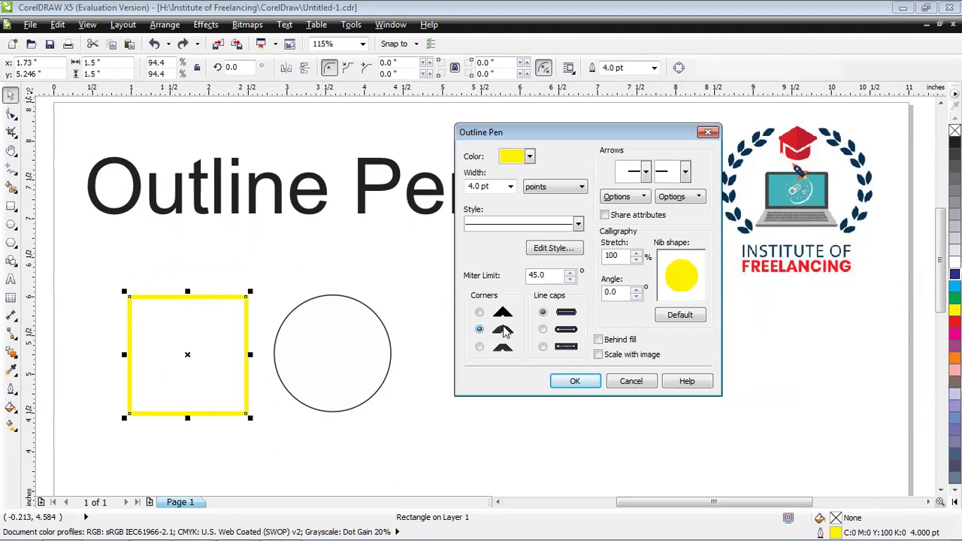
click(480, 348)
click(574, 381)
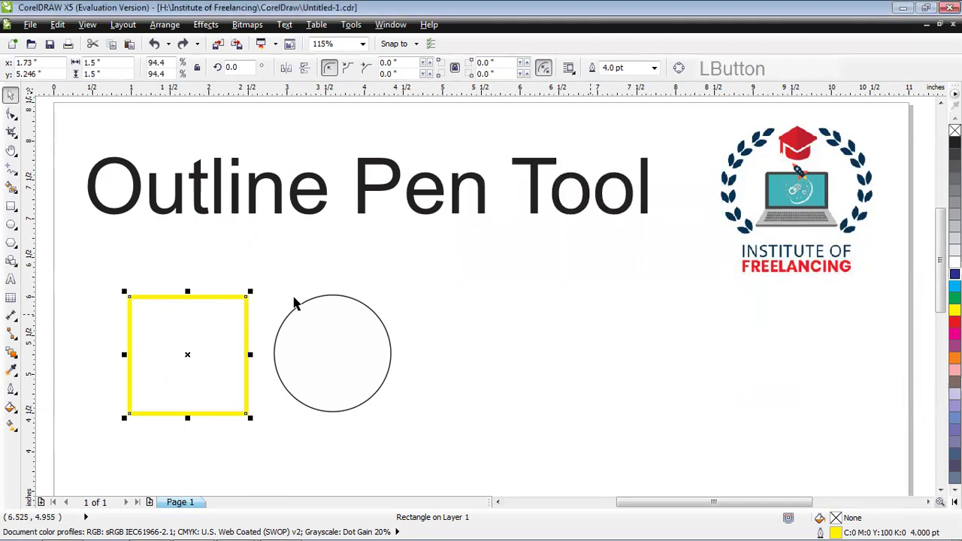
click(265, 324)
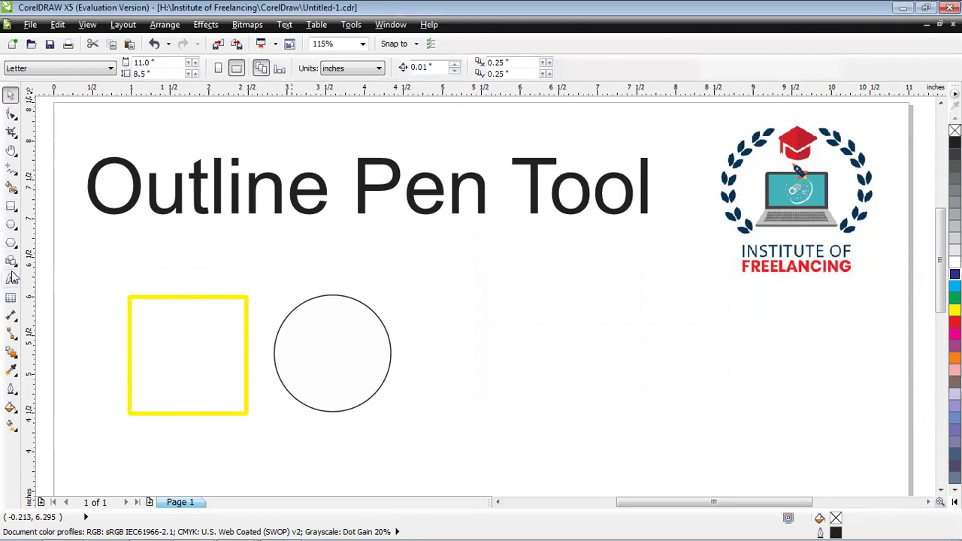
Change the square's outline to rounded corners while viewing its upper-right corner up close
click(11, 151)
click(55, 149)
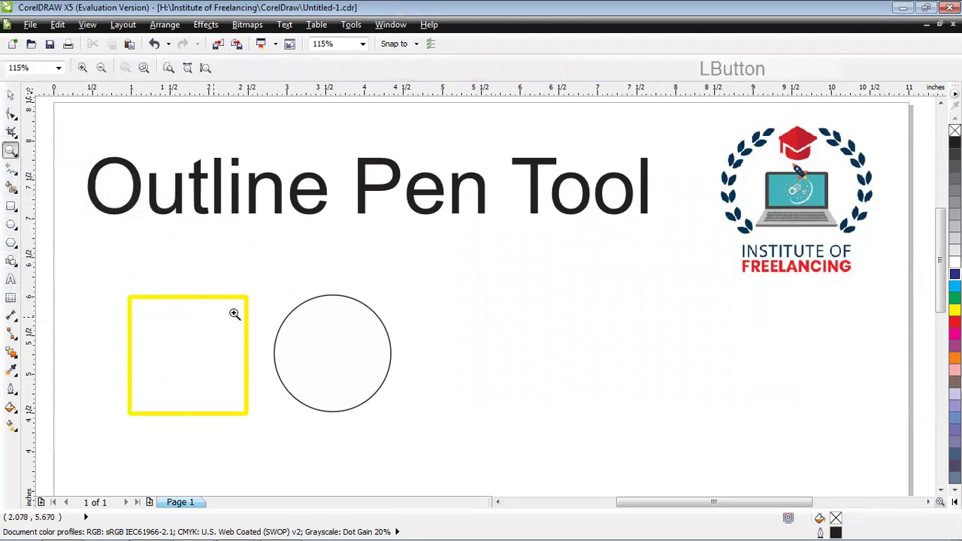
drag(238, 290, 251, 311)
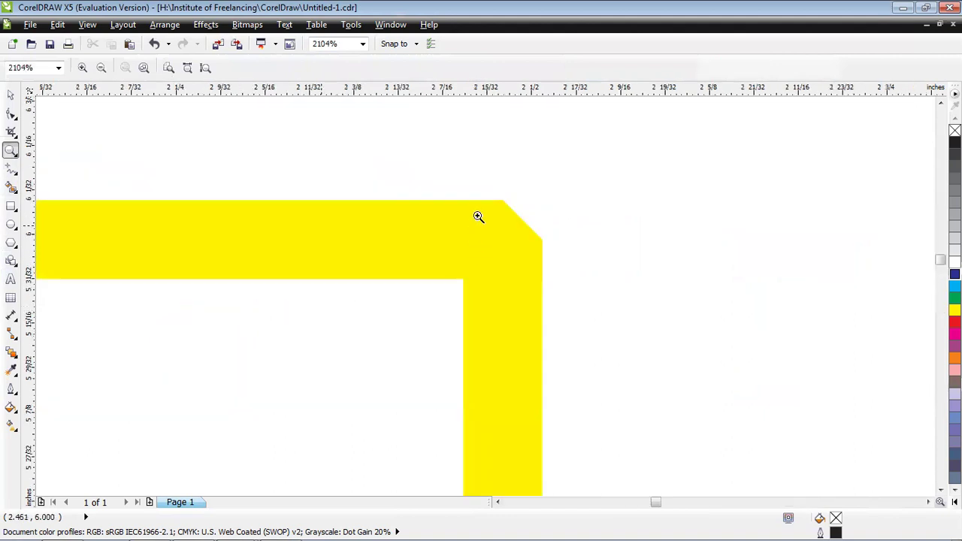
click(11, 95)
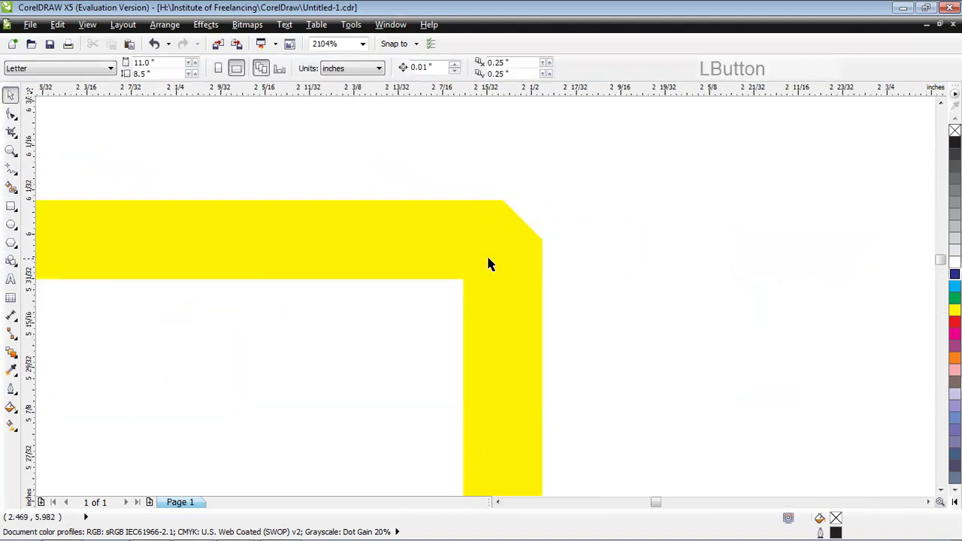
click(518, 235)
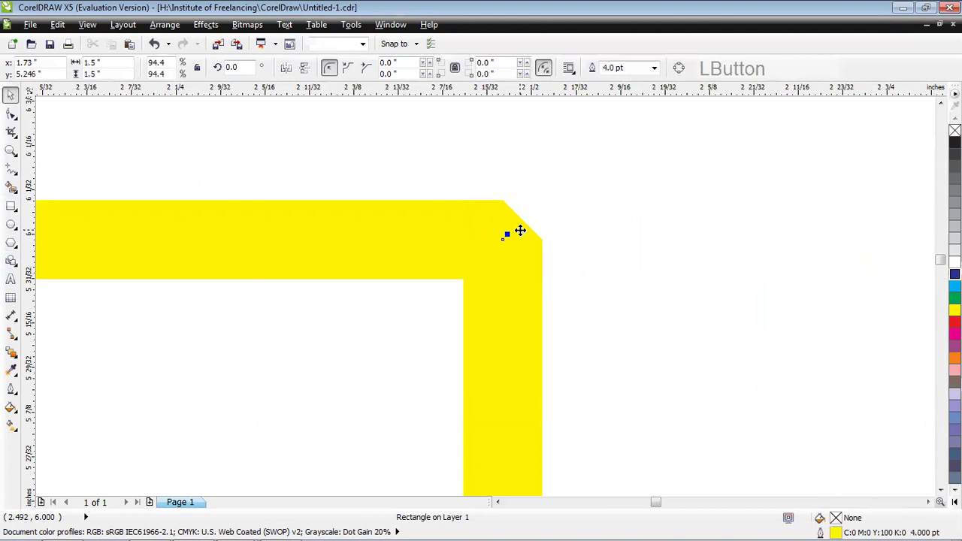
click(11, 390)
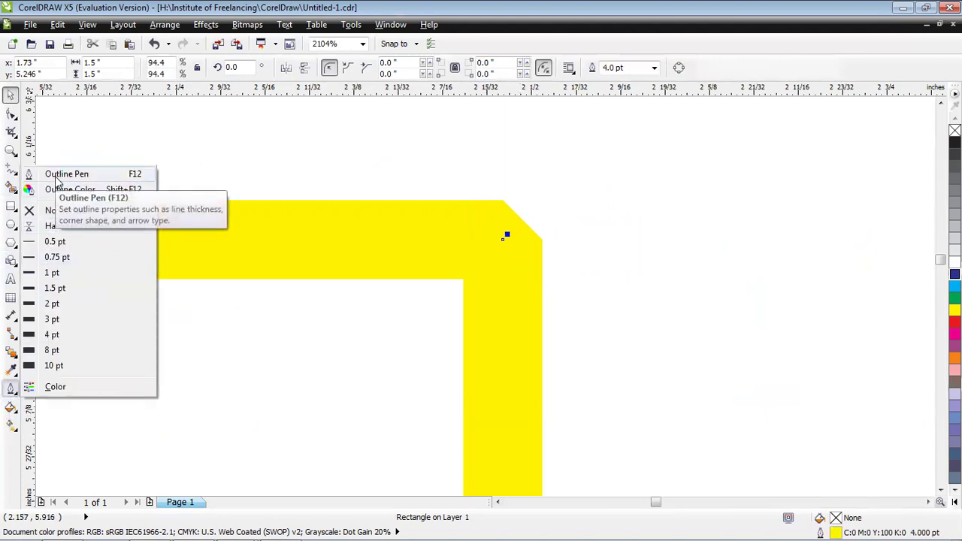
click(55, 178)
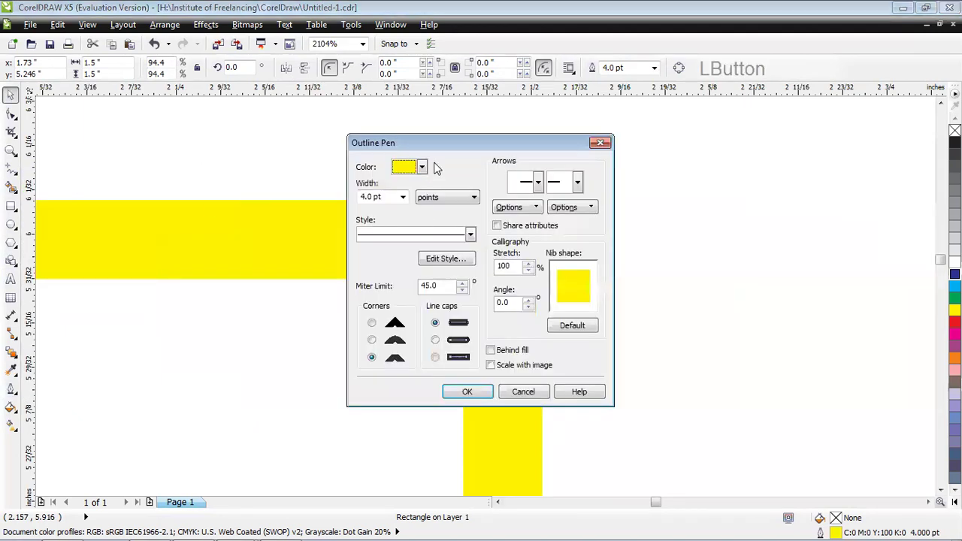
drag(458, 145, 728, 156)
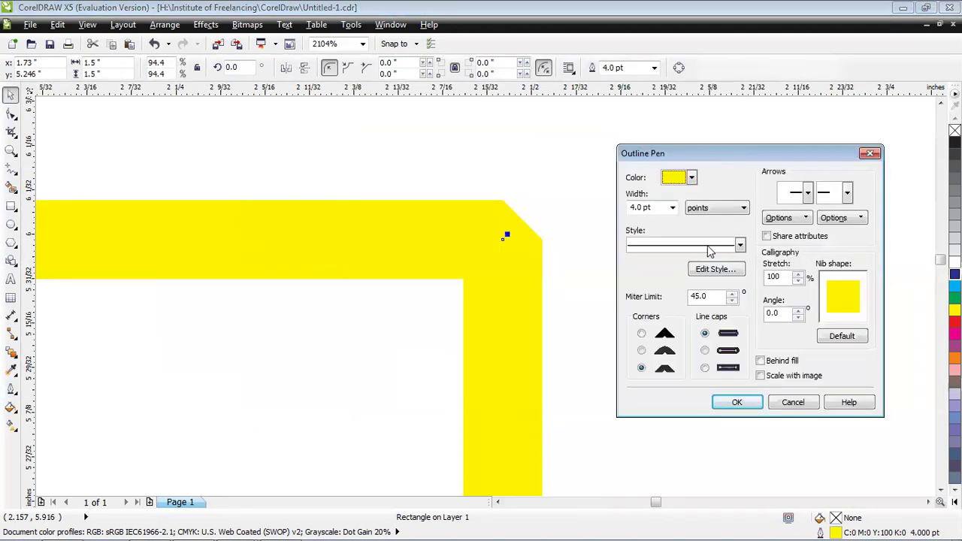
click(641, 351)
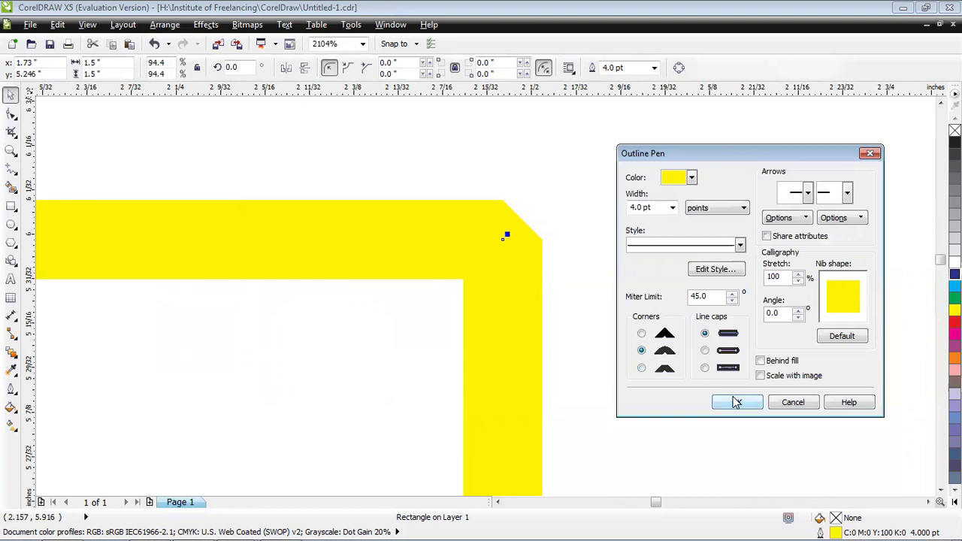
click(736, 403)
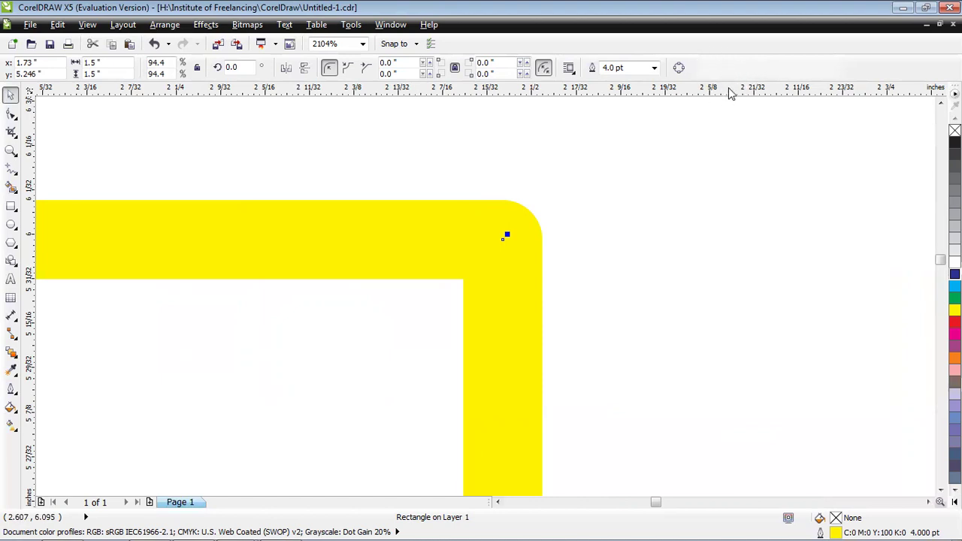
Review the line cap options in the square's Outline Pen settings, keeping the current choices, and deselect the square
key(F12)
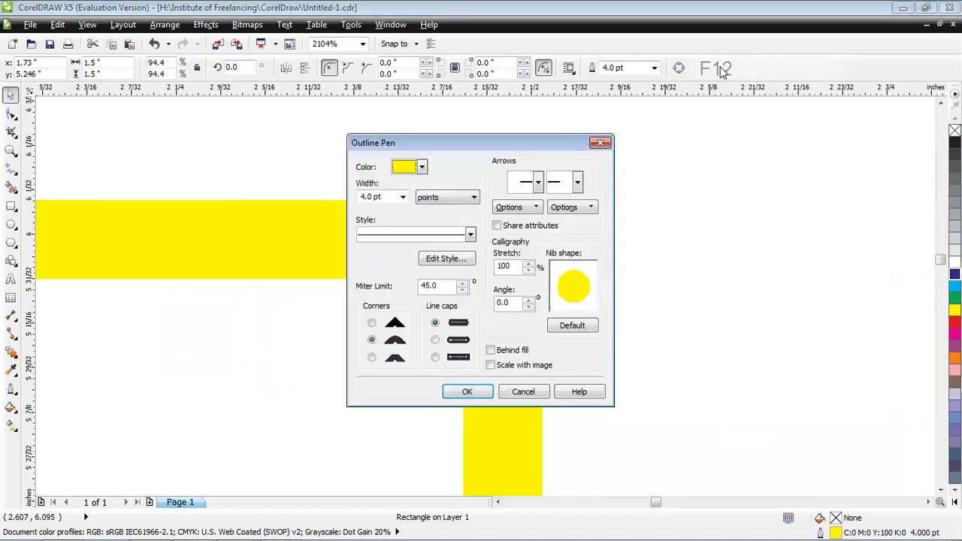
drag(447, 143, 696, 145)
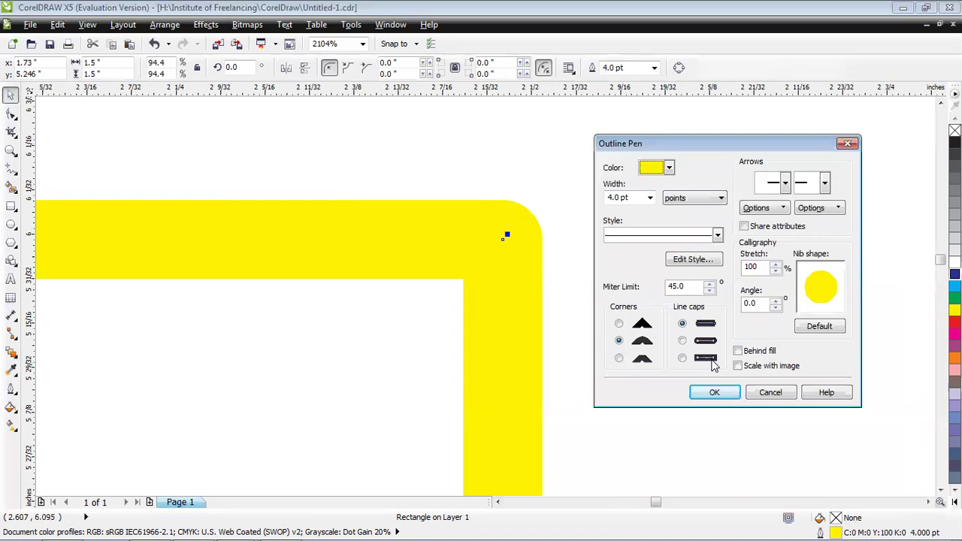
click(714, 392)
click(714, 394)
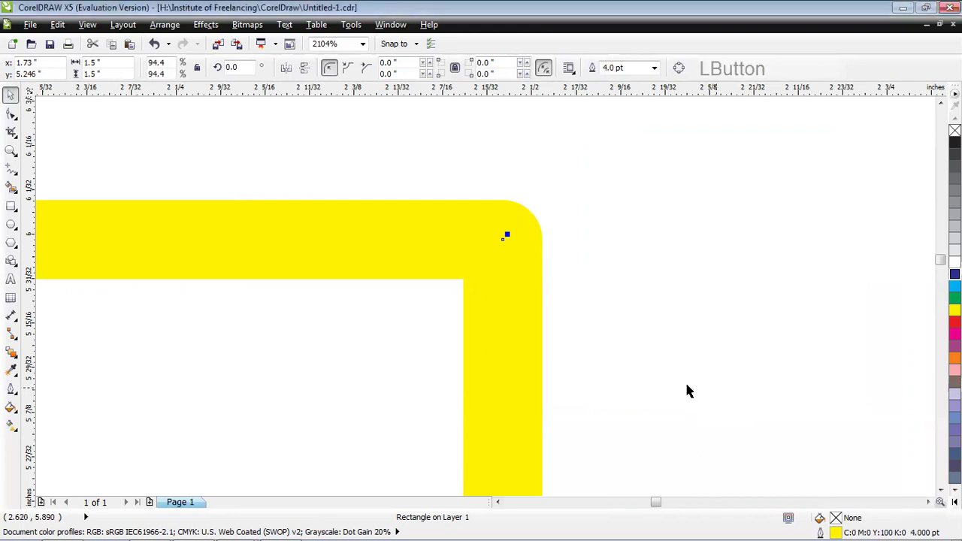
click(686, 391)
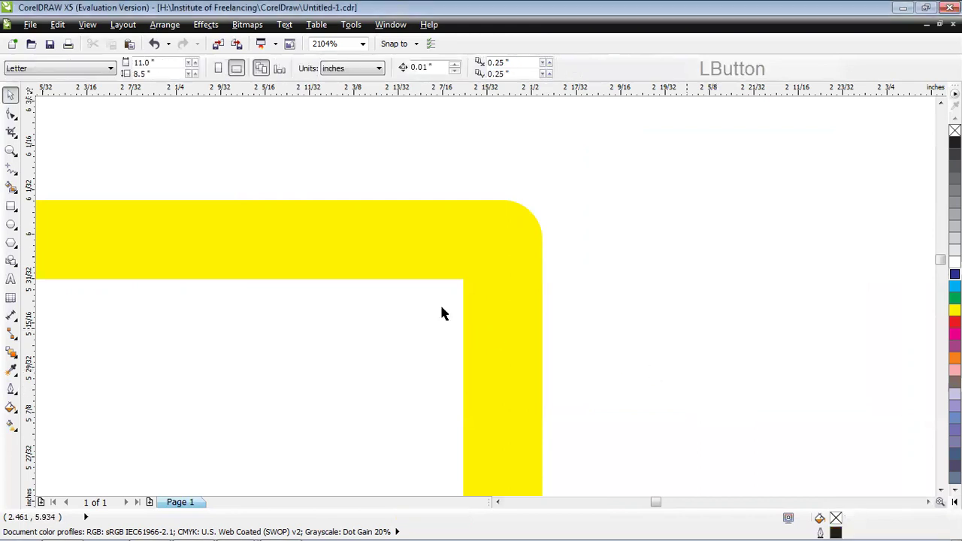
Draw a vertical 2-Point Line about 0.18 inches tall just outside the square's upper-right corner
click(13, 172)
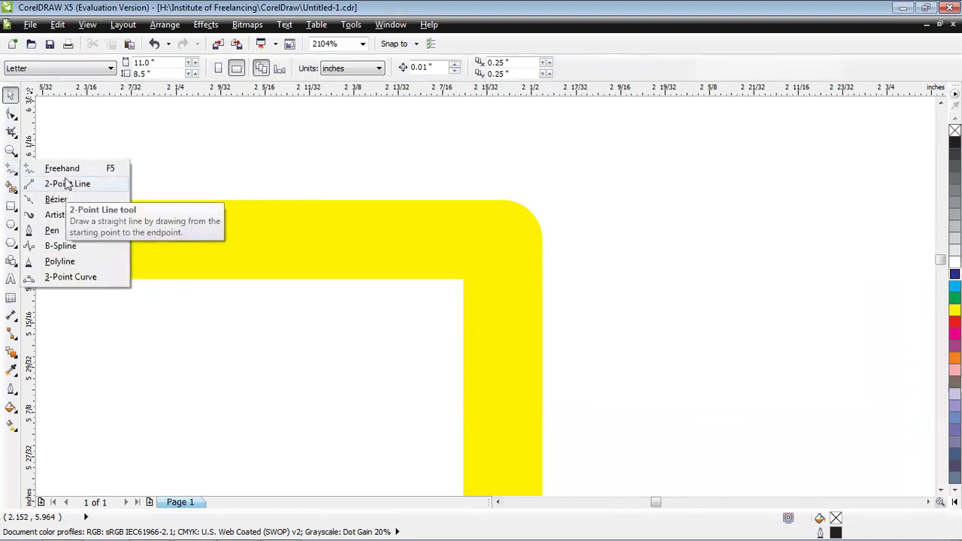
click(67, 186)
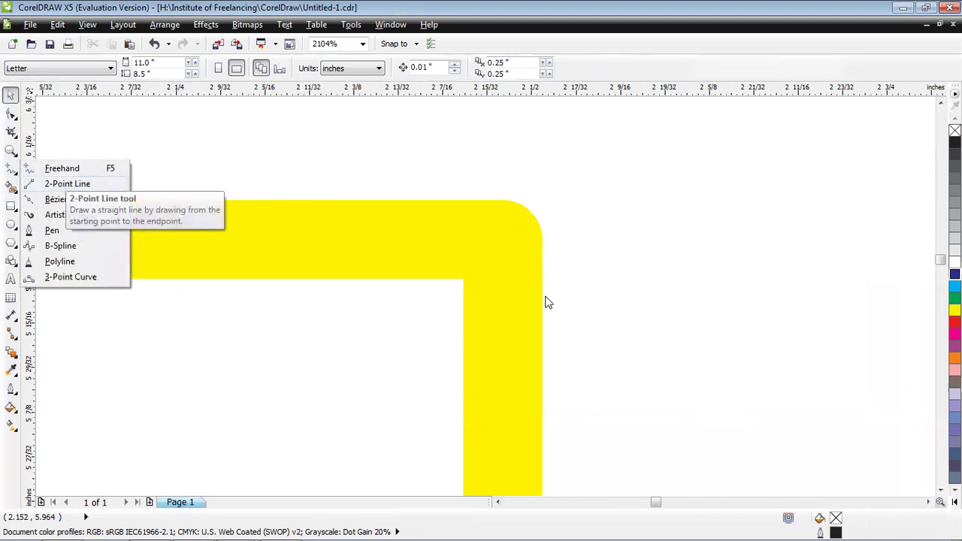
mouse_move(627, 171)
mouse_down()
mouse_move(645, 366)
mouse_move(627, 398)
mouse_move(628, 429)
mouse_up()
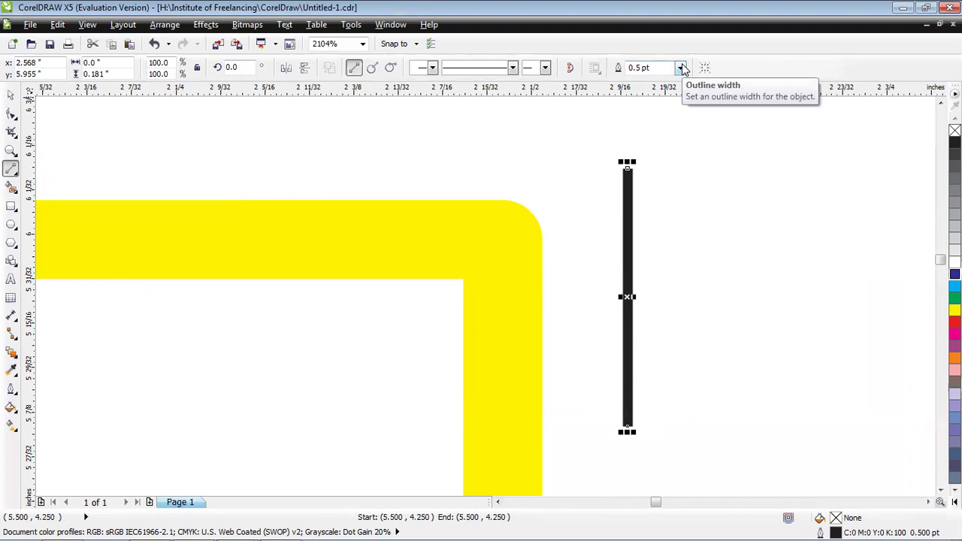
click(11, 94)
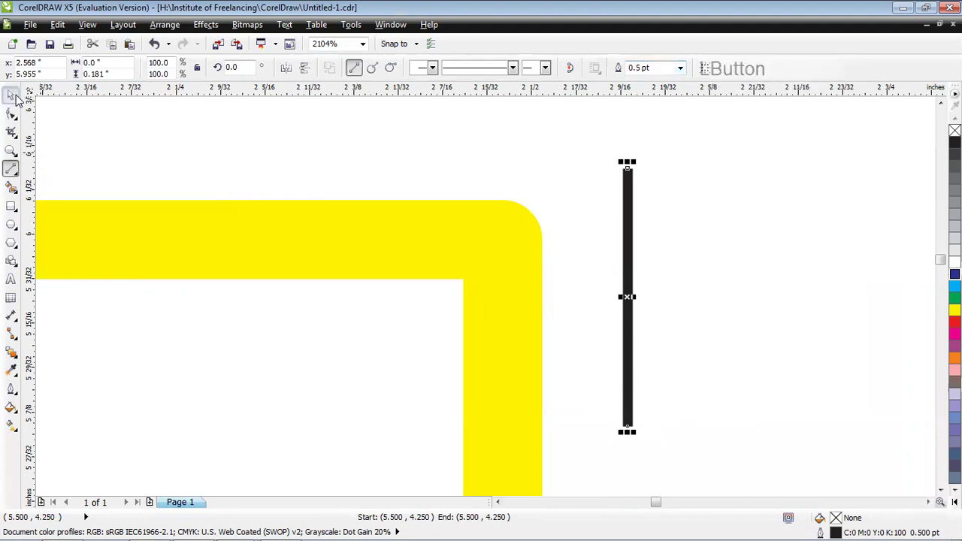
Try a small adjustment at the upper end of the vertical line and undo it
click(929, 502)
click(929, 501)
click(454, 318)
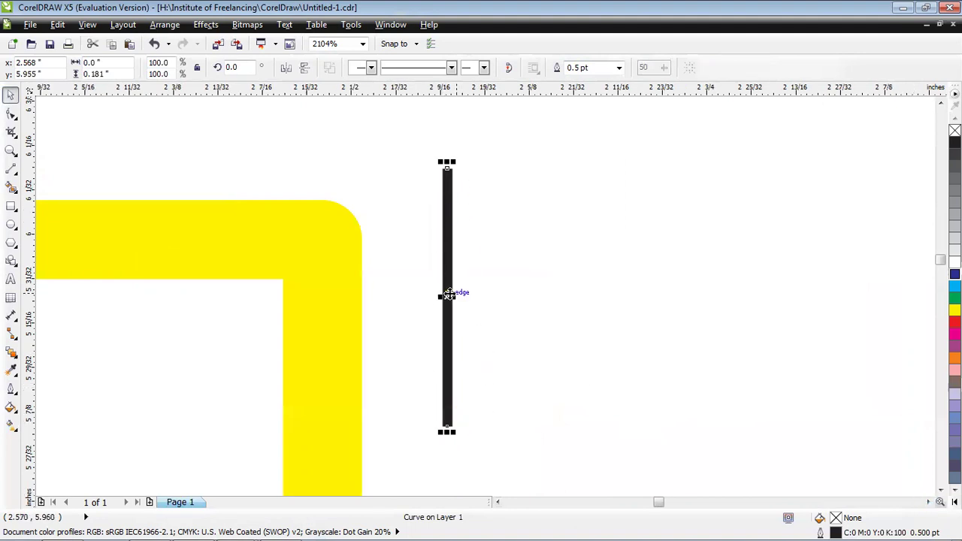
mouse_move(451, 162)
mouse_down()
mouse_move(527, 239)
mouse_move(556, 253)
mouse_move(498, 233)
mouse_move(457, 165)
mouse_up()
key(ctrl+z)
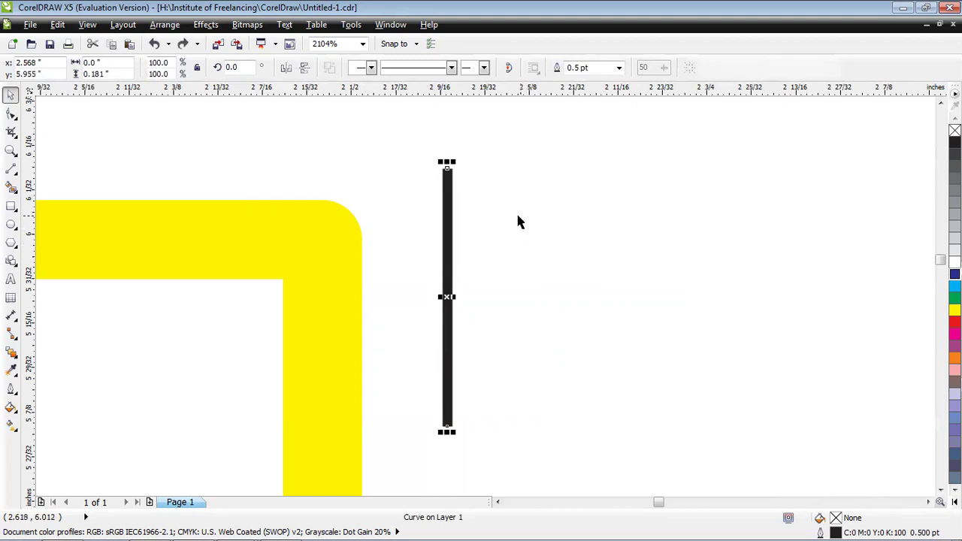
Set the vertical line's outline width to 10 pt and give it rounded line caps
key(F12)
click(487, 153)
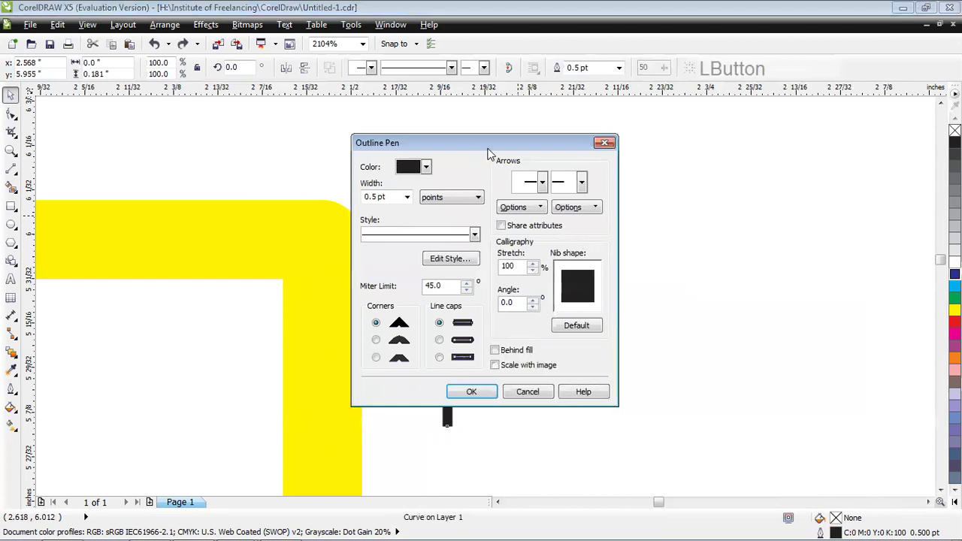
drag(487, 153, 751, 158)
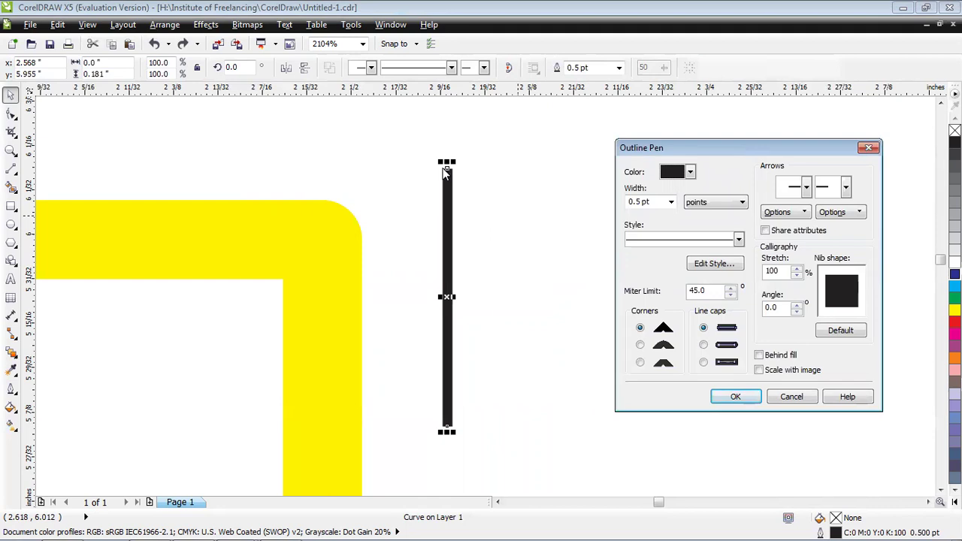
click(617, 70)
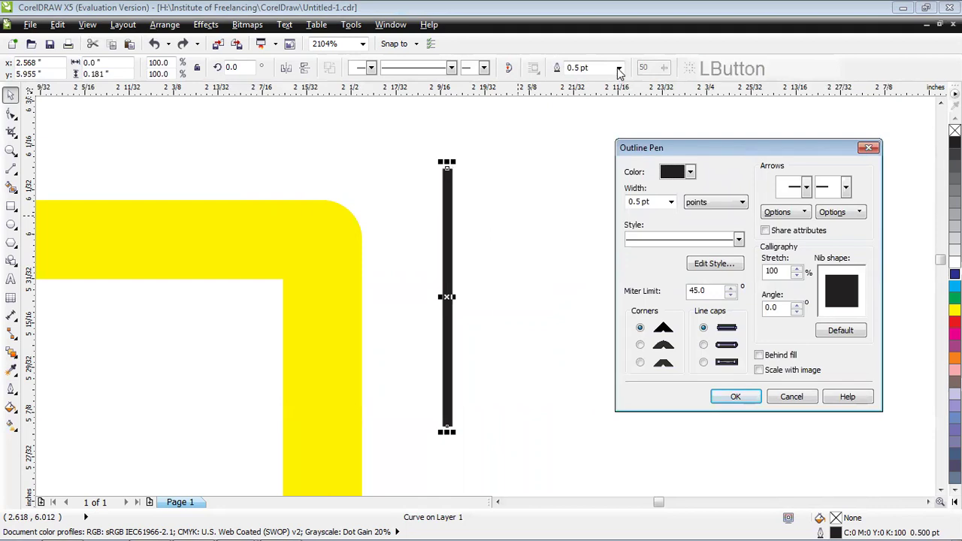
click(672, 201)
click(651, 307)
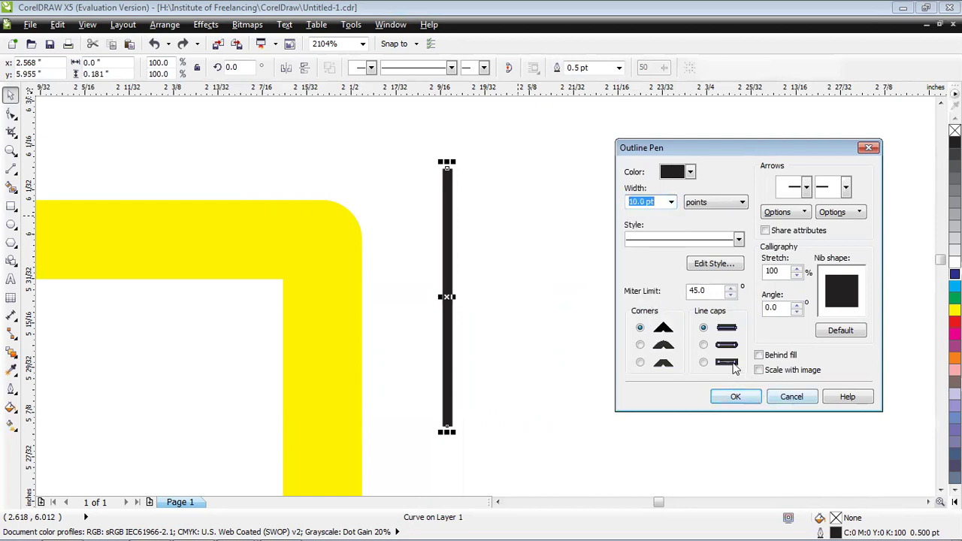
click(704, 345)
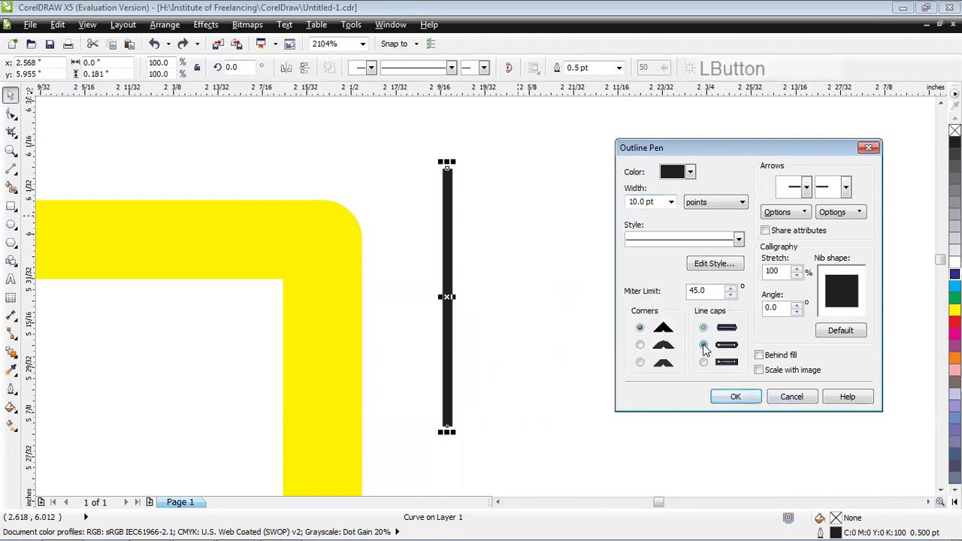
click(734, 397)
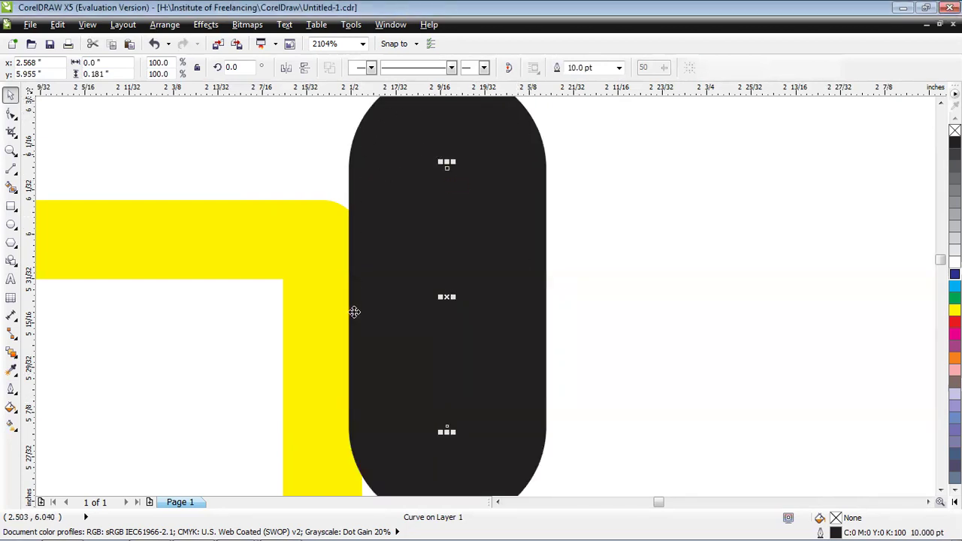
scroll(441, 385, down, 4)
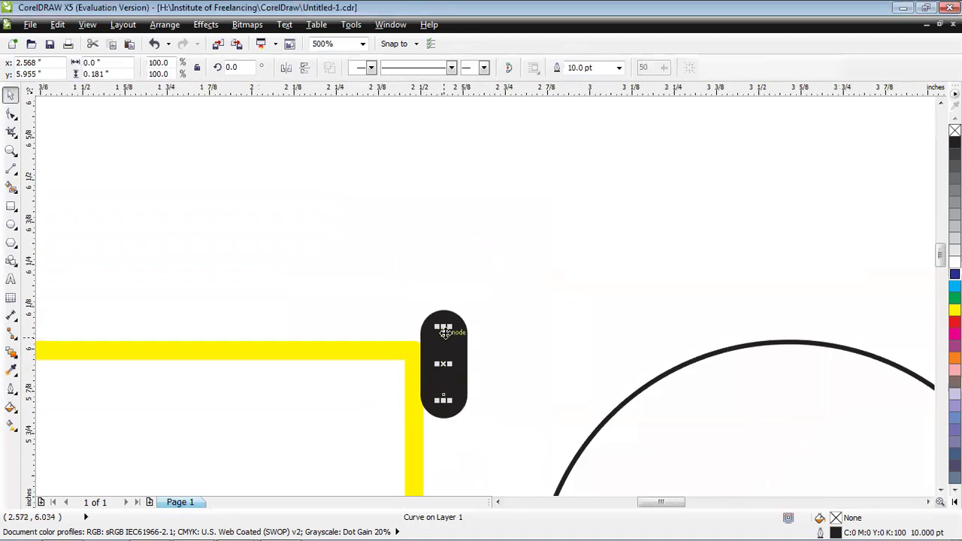
Stretch the vertical line upward to about 0.525 inches tall and give it a 4 pt outline with extended square line caps
drag(445, 327, 444, 212)
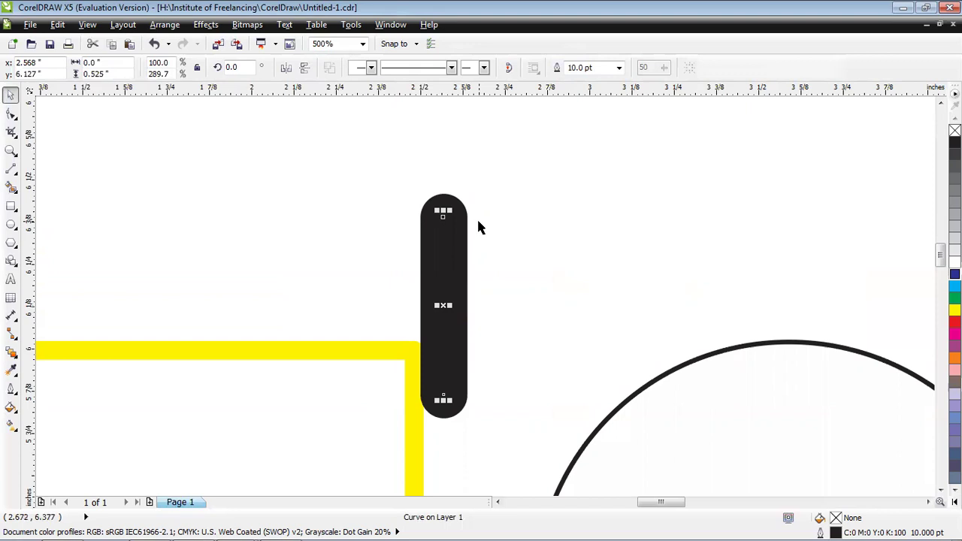
key(F12)
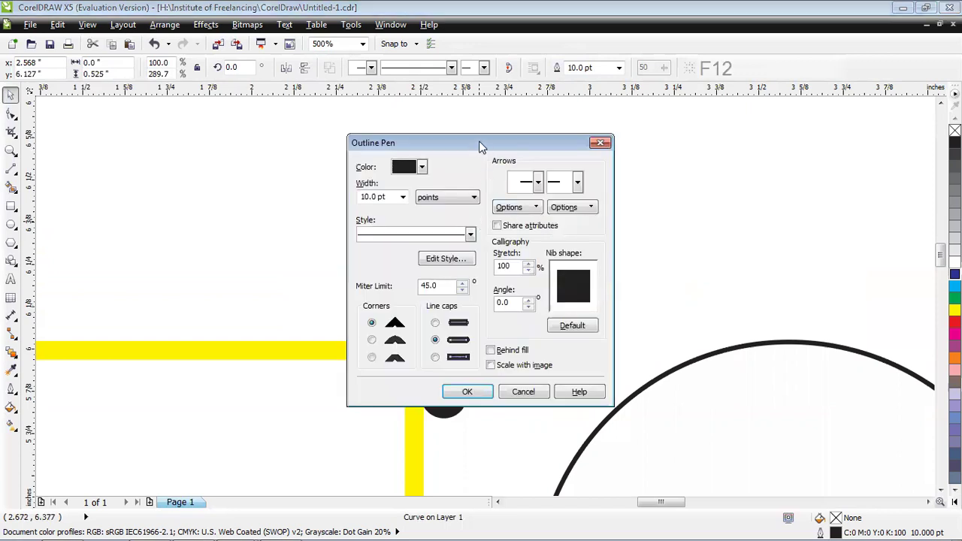
drag(479, 141, 775, 147)
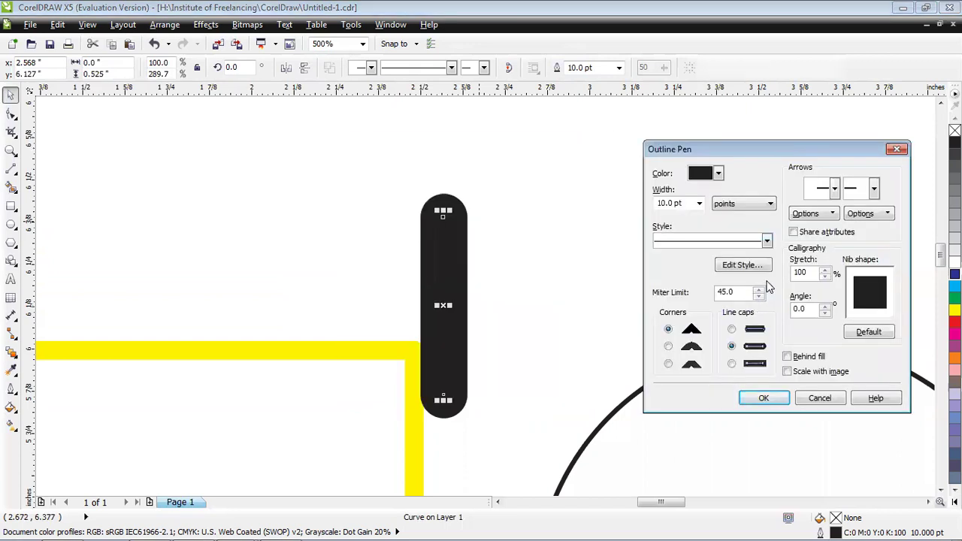
click(699, 205)
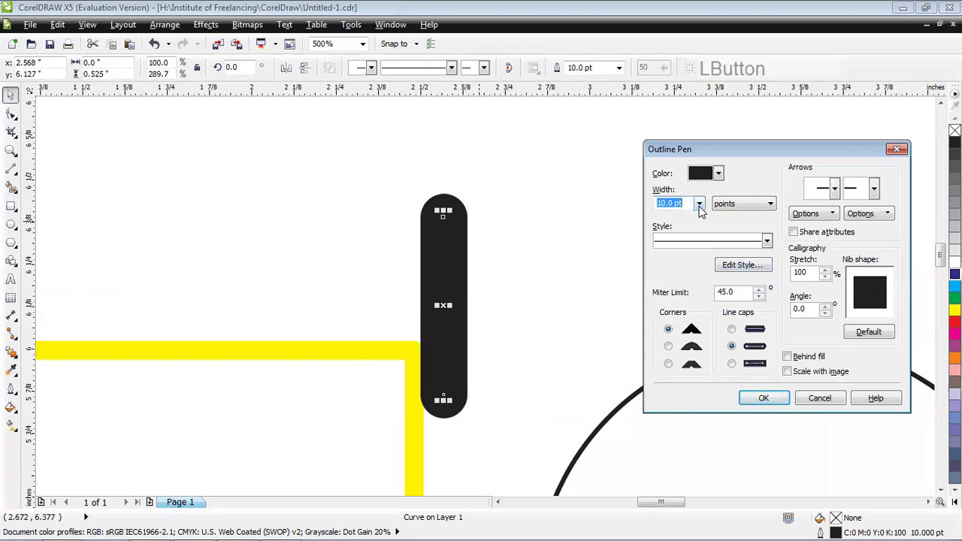
click(684, 291)
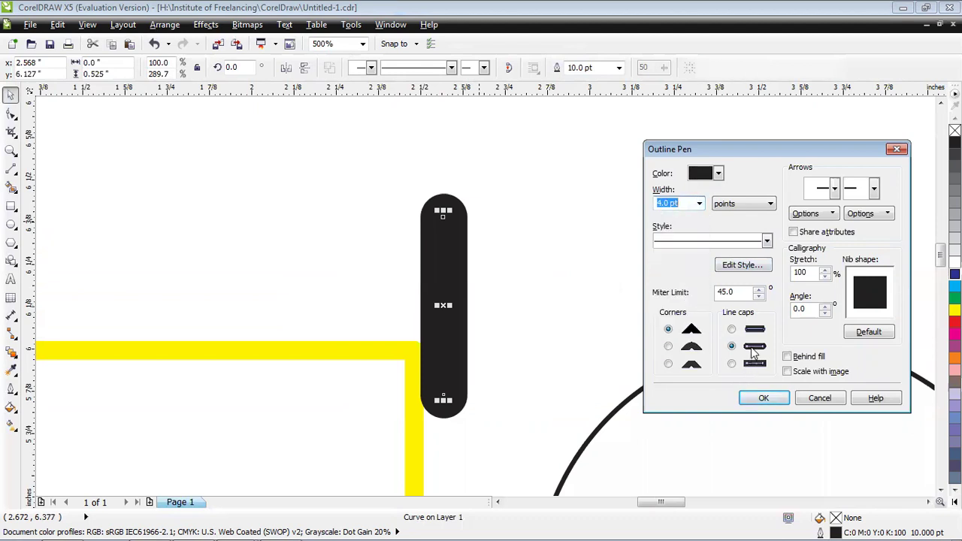
click(758, 367)
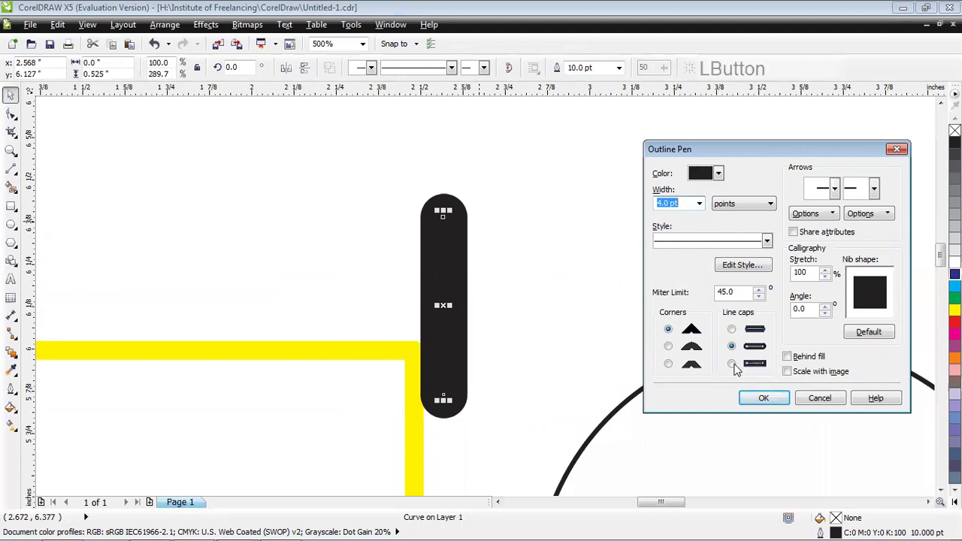
click(759, 398)
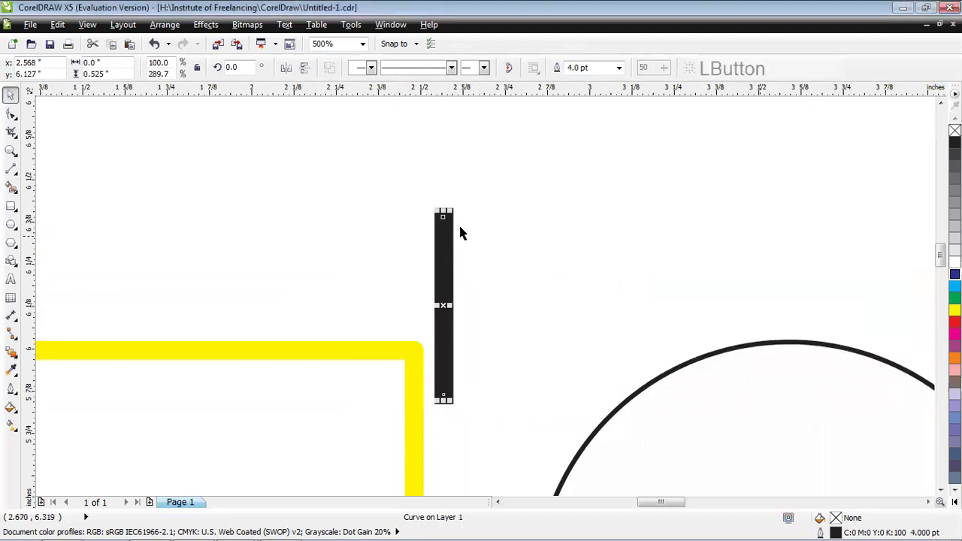
click(492, 414)
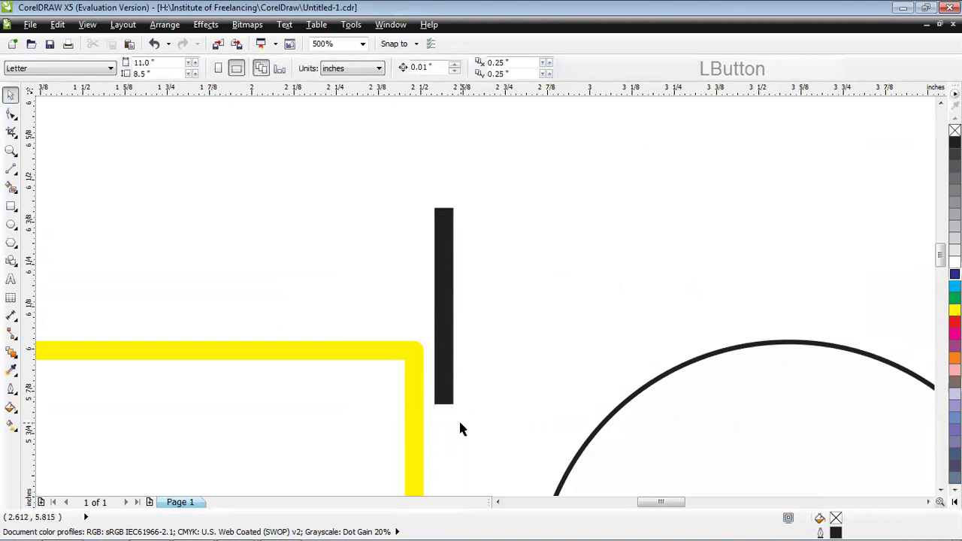
Move the vertical line about 0.19 inches toward the circle and try its rounded line caps before restoring the extended square caps
click(442, 274)
drag(442, 305, 508, 304)
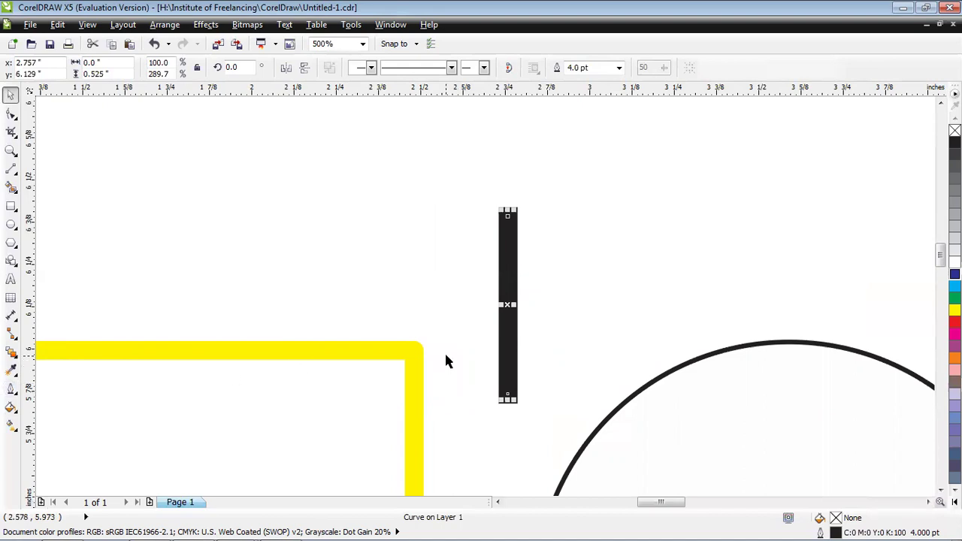
key(F12)
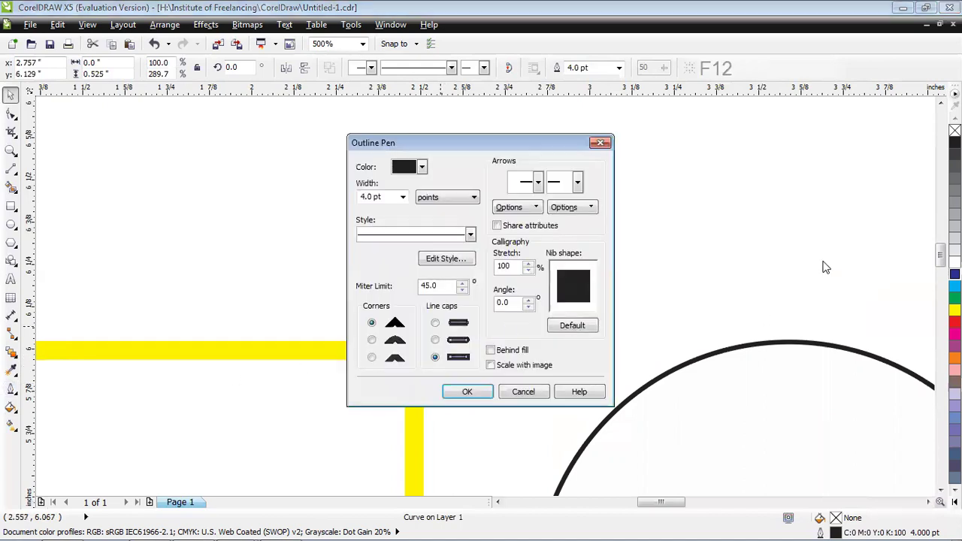
drag(486, 142, 721, 134)
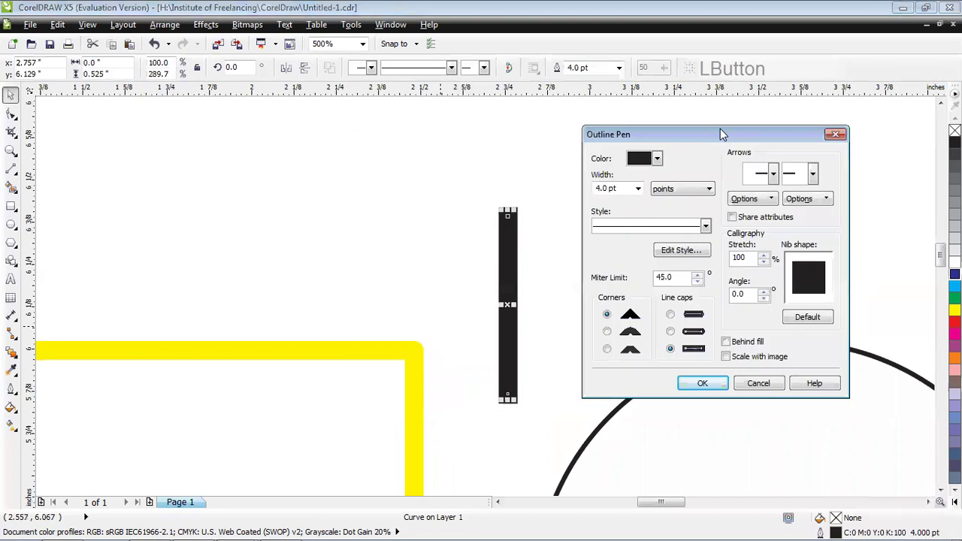
click(686, 338)
click(673, 333)
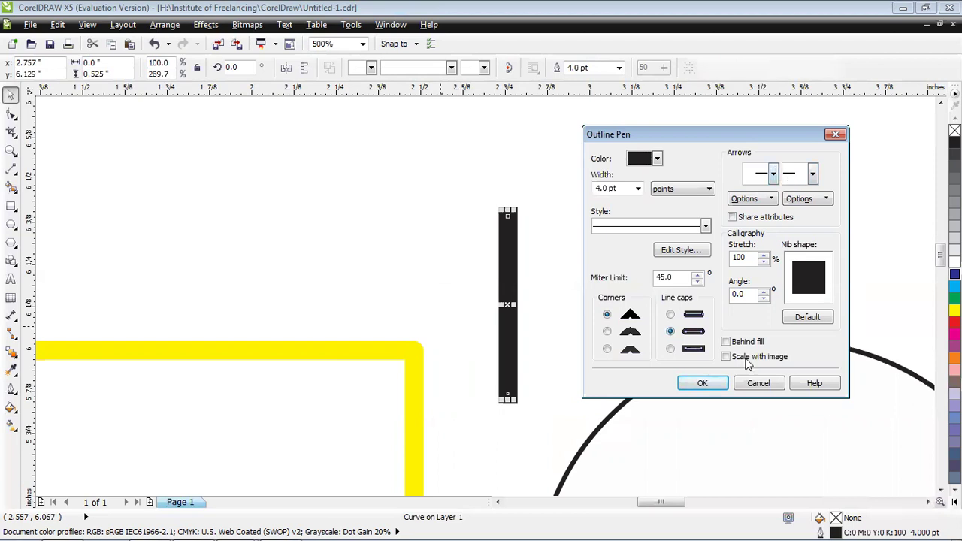
click(671, 348)
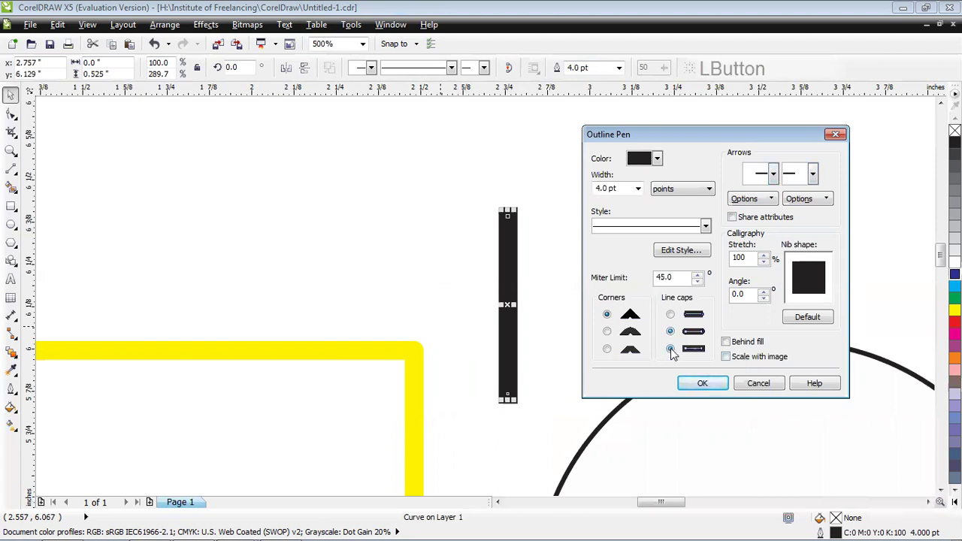
Add a large arrowhead with a notched, feathered back to the lower end of the vertical line
click(773, 175)
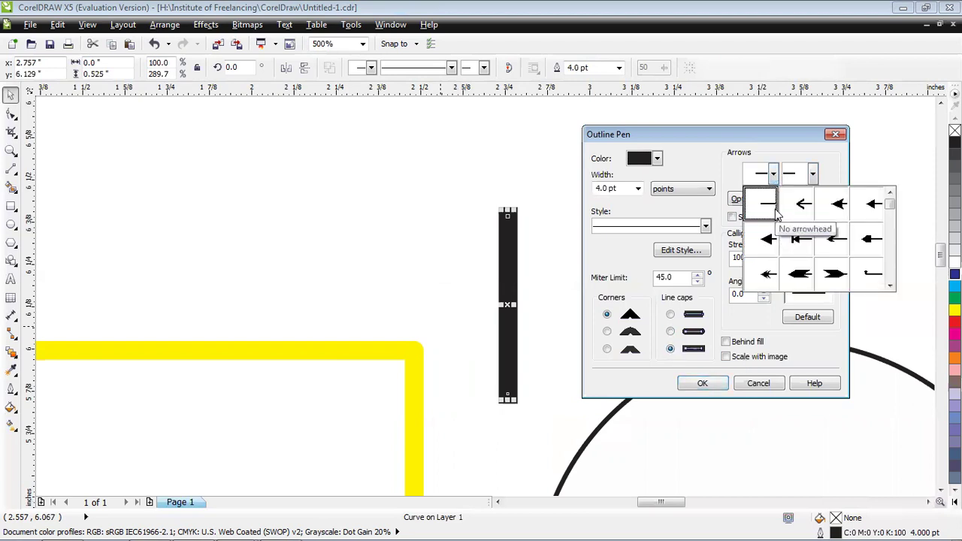
click(813, 175)
click(813, 174)
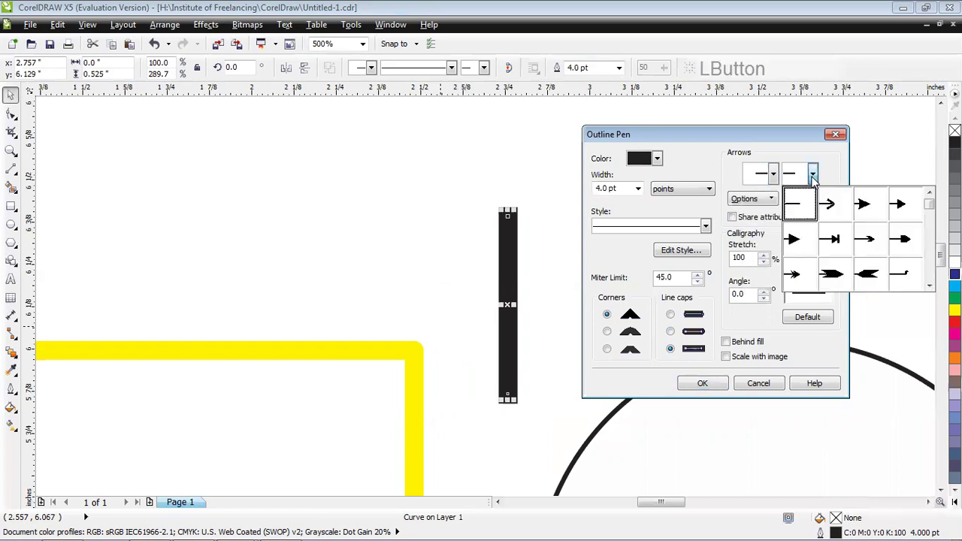
click(832, 272)
click(702, 383)
click(601, 288)
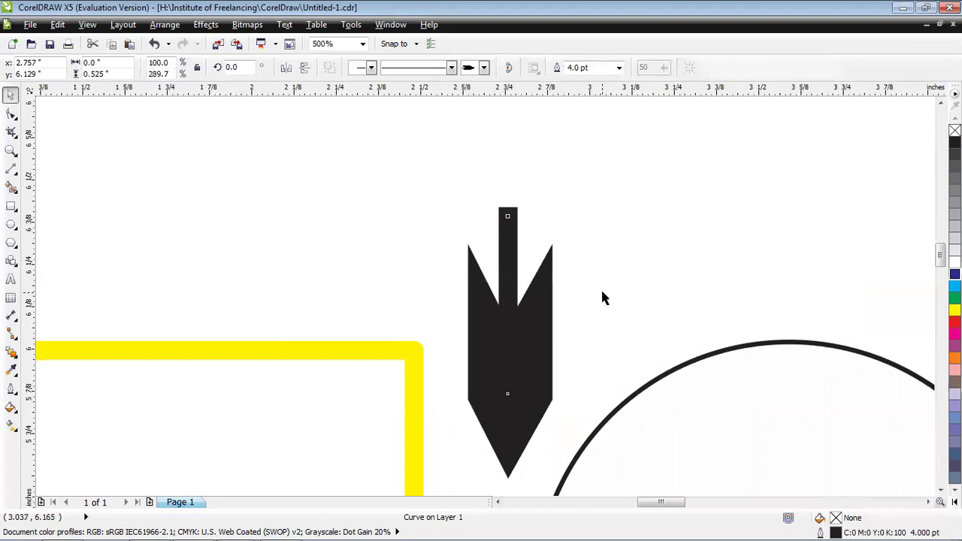
Move the vertical line up 0.1 inches and change its lower arrowhead to the blocky pointed style
click(510, 230)
drag(509, 228, 510, 196)
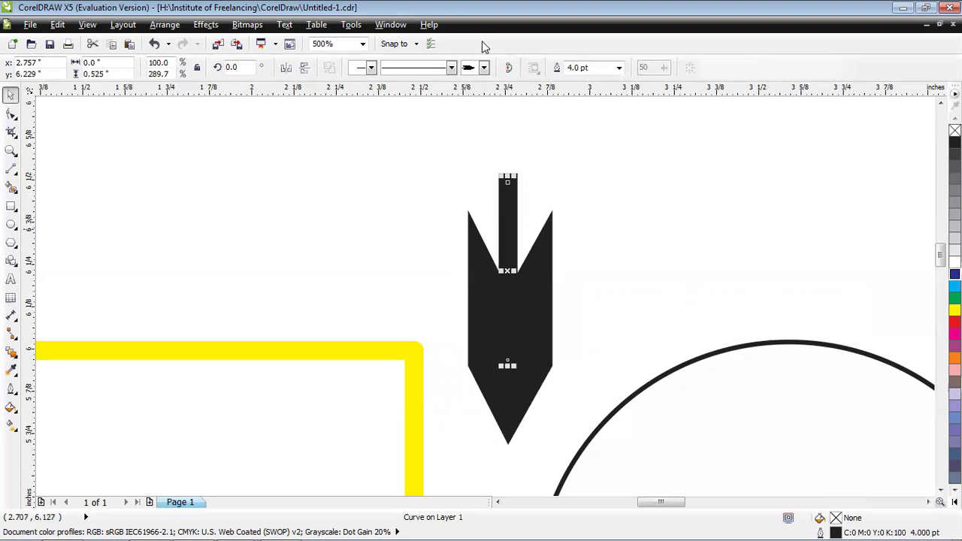
click(485, 67)
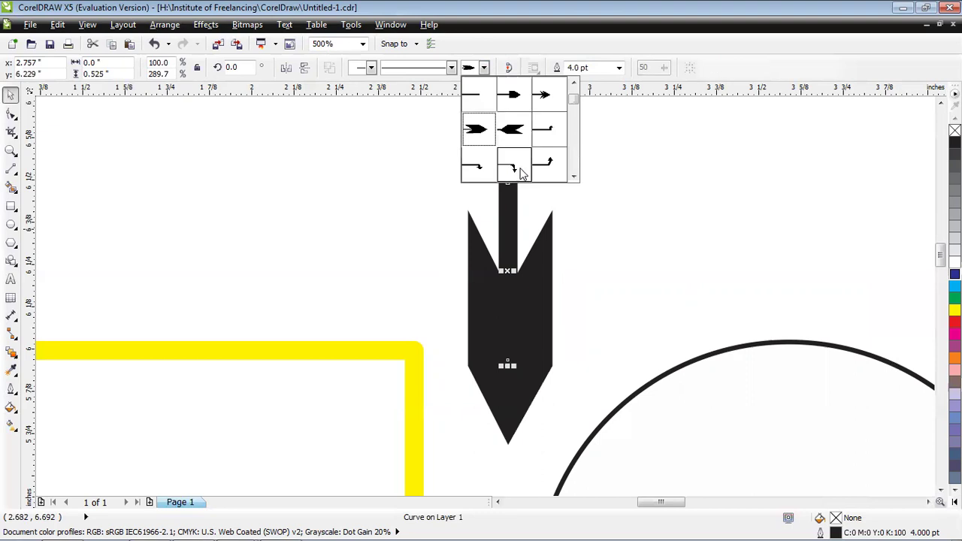
click(515, 96)
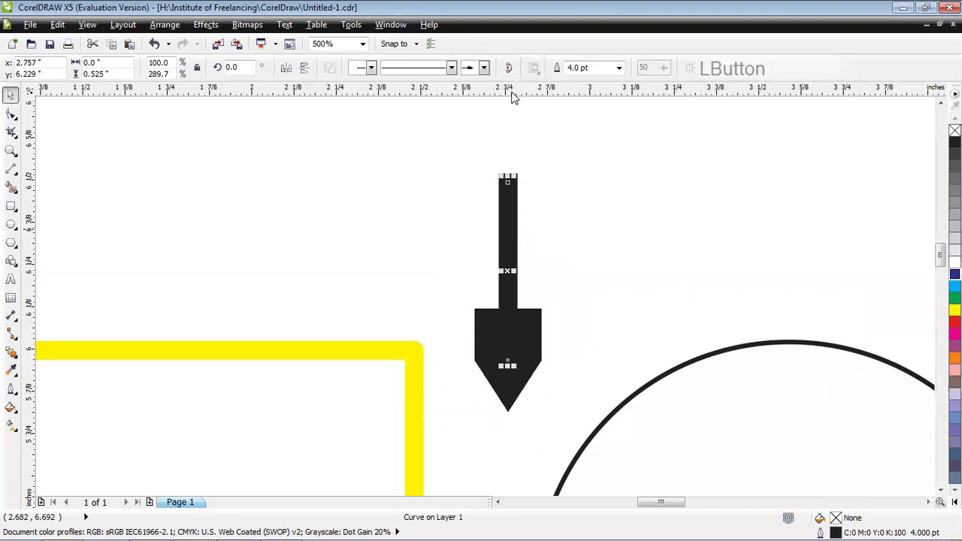
Try an open arrowhead on the line's upper end, and replace it with the blocky pointed style matching the lower end
click(371, 69)
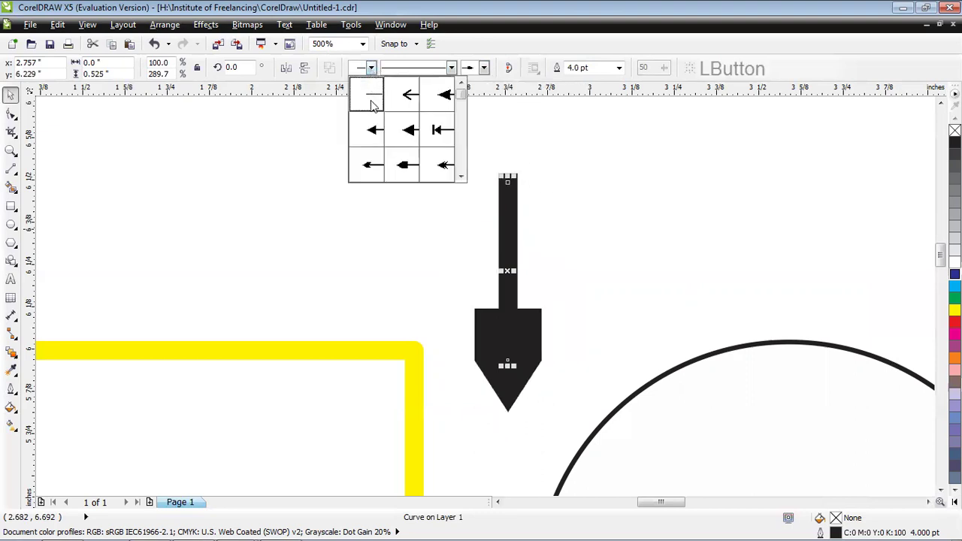
click(411, 93)
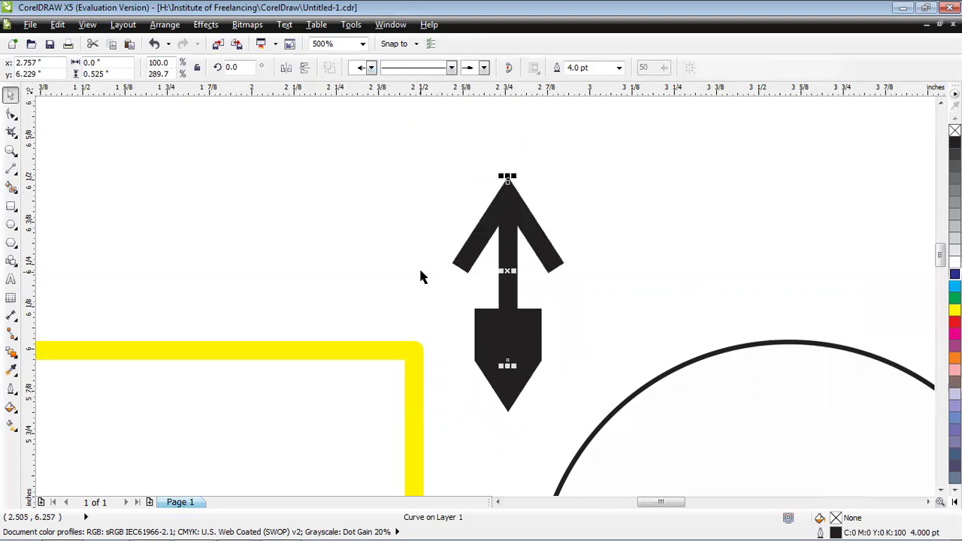
click(371, 69)
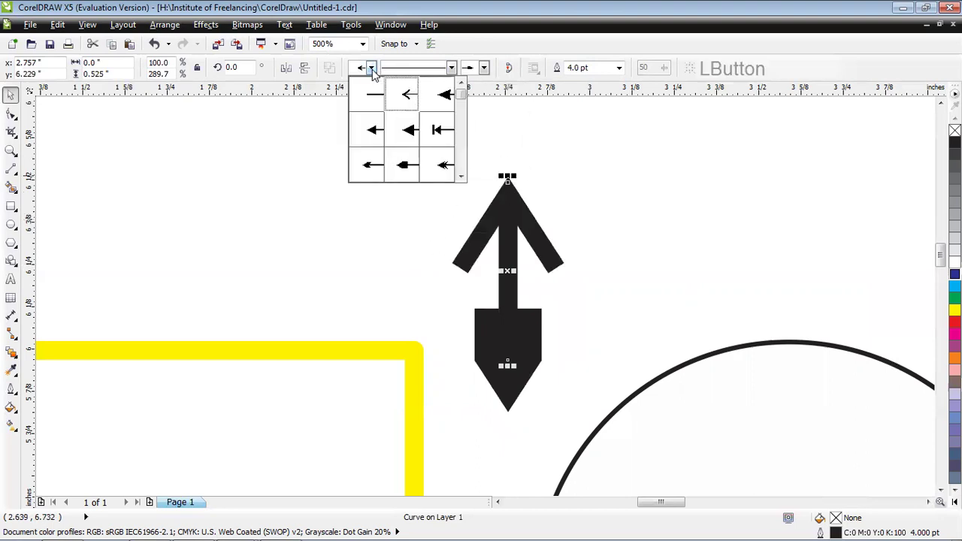
click(404, 164)
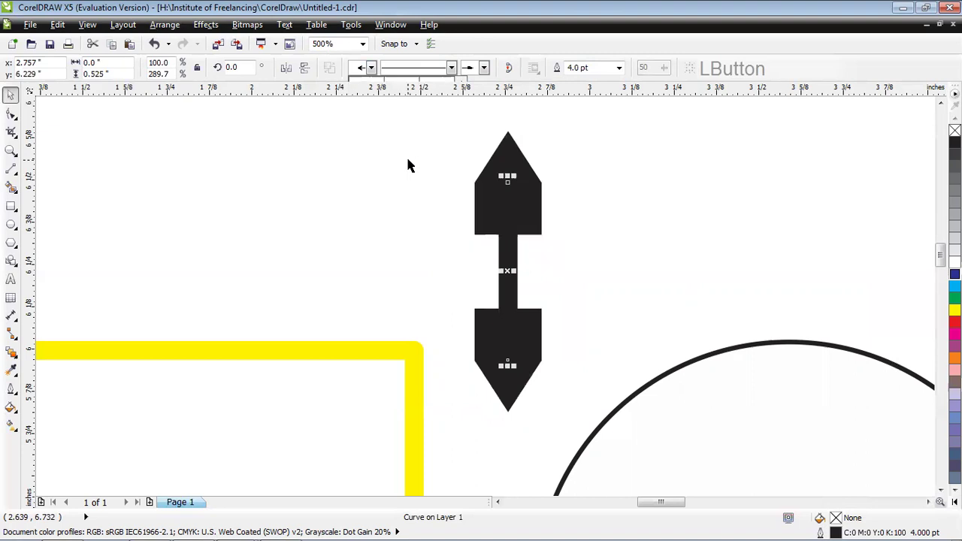
click(599, 210)
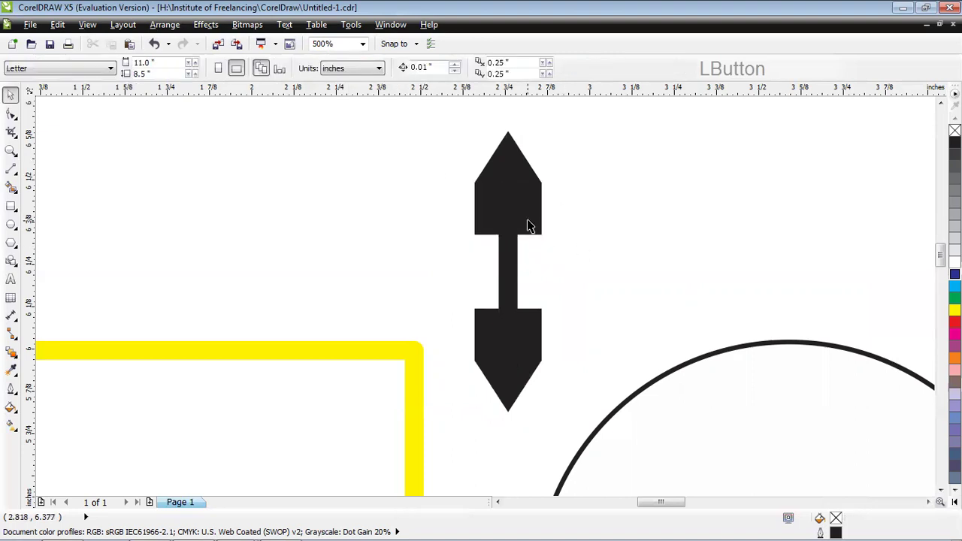
Set the double-headed arrow line's fill color to yellow and look over the available outline options
click(503, 219)
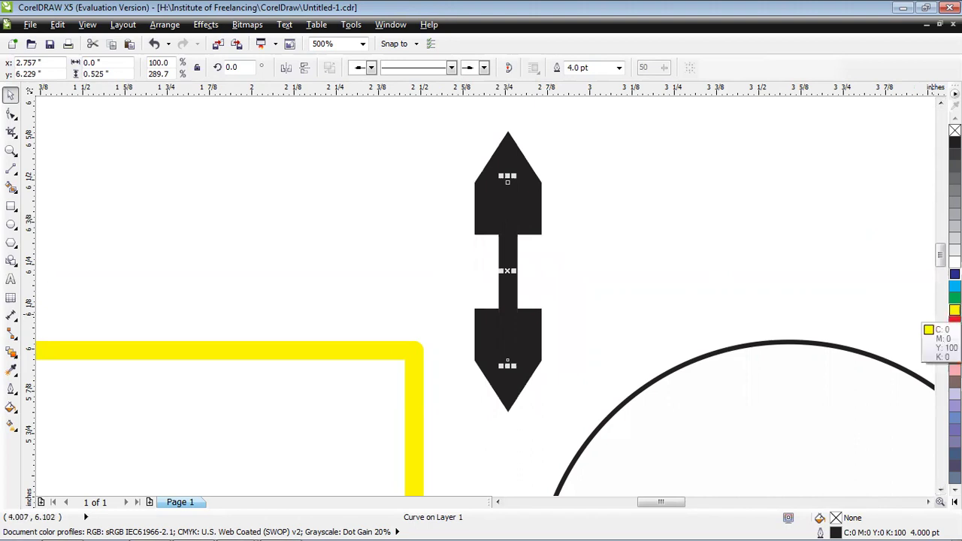
click(955, 309)
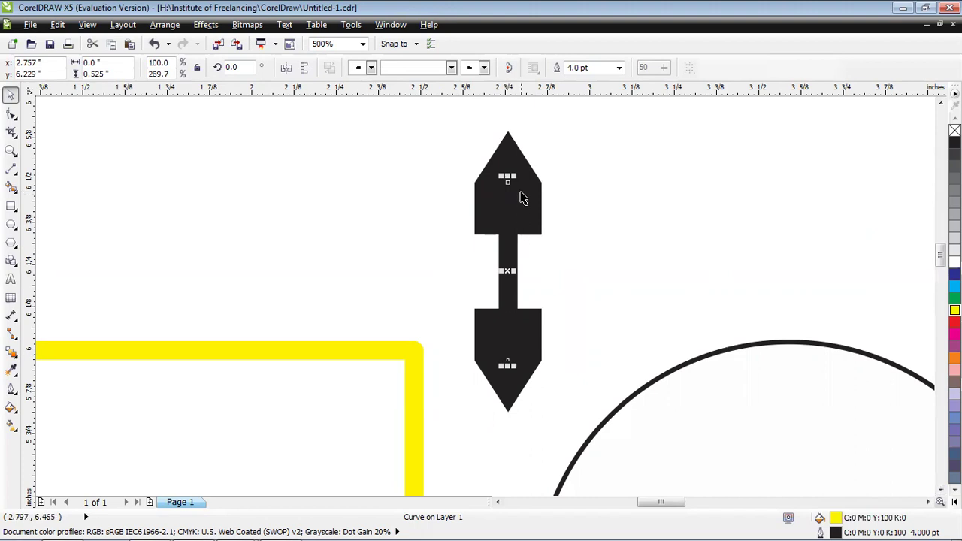
click(11, 390)
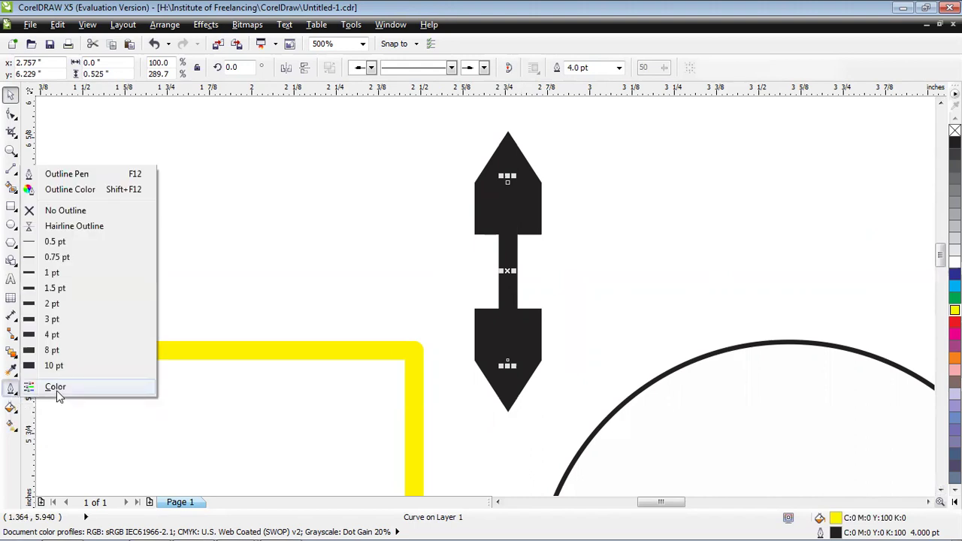
click(90, 194)
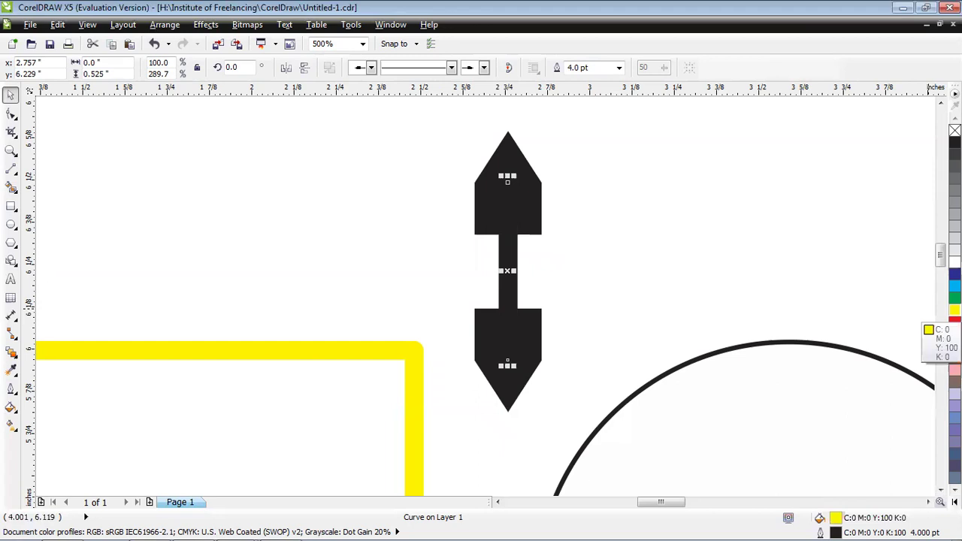
Try yellow, green and cyan outline colors on the double-headed arrow line and settle on dark blue
right_click(955, 310)
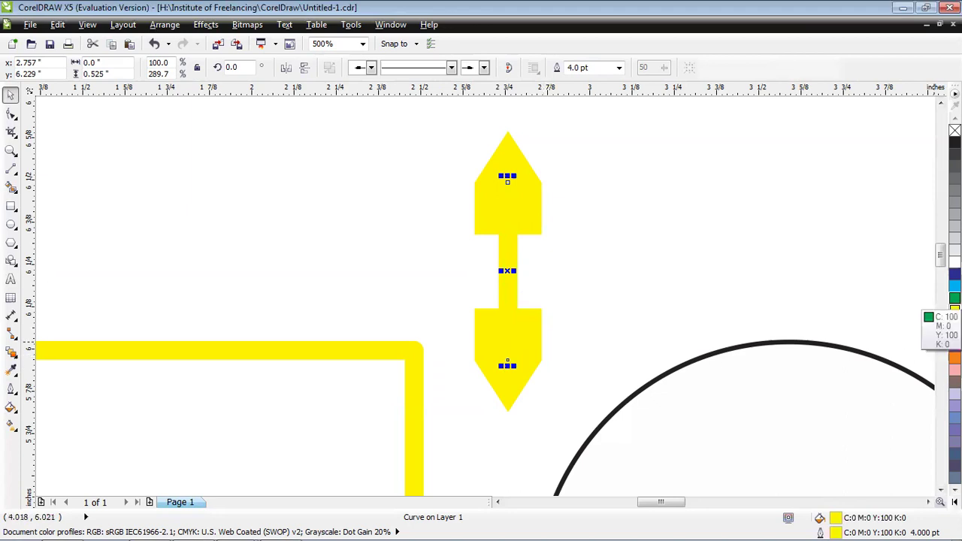
right_click(954, 299)
right_click(955, 286)
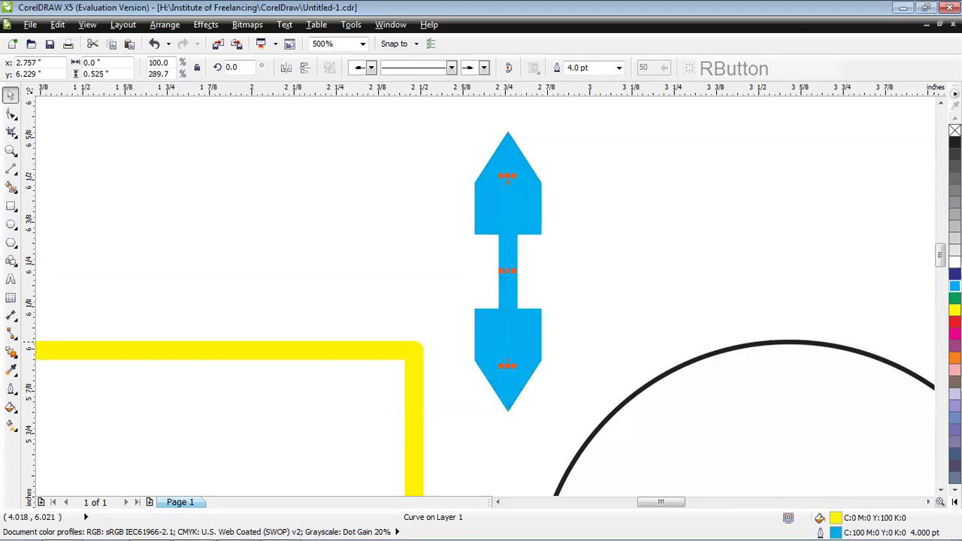
right_click(954, 275)
click(565, 259)
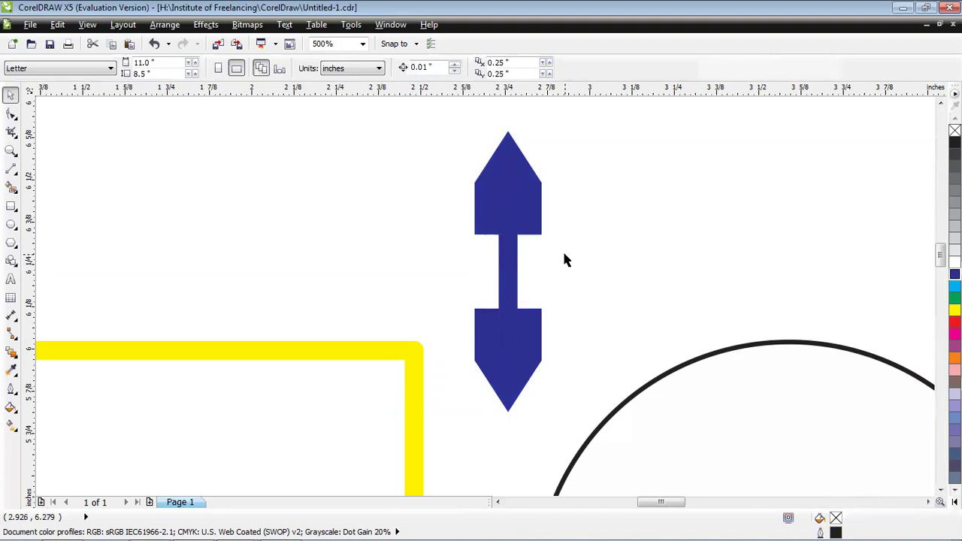
scroll(558, 275, down, 3)
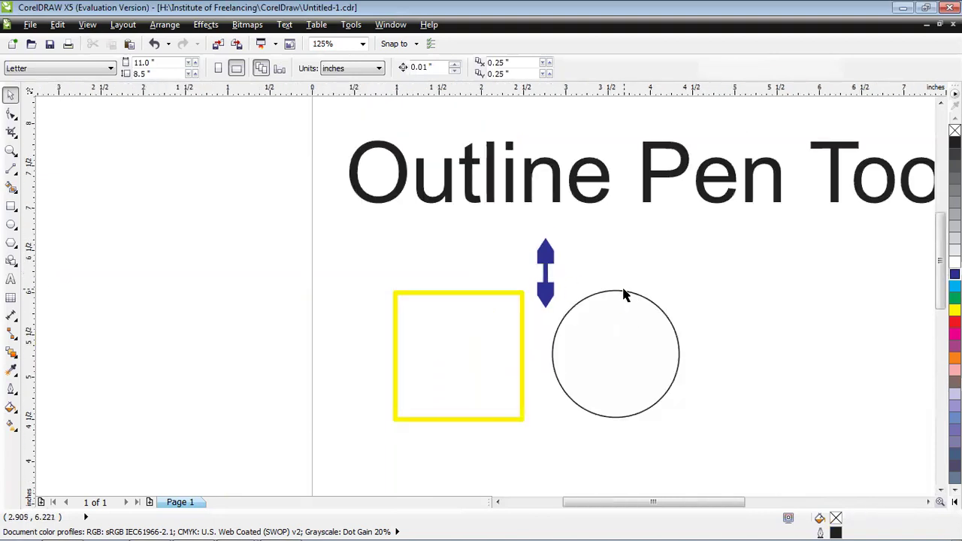
drag(655, 505, 713, 509)
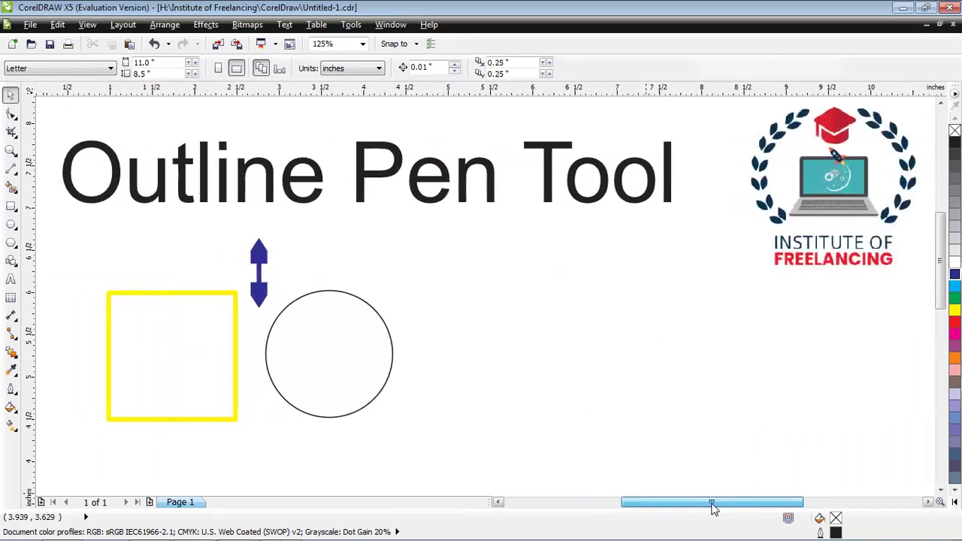
click(351, 312)
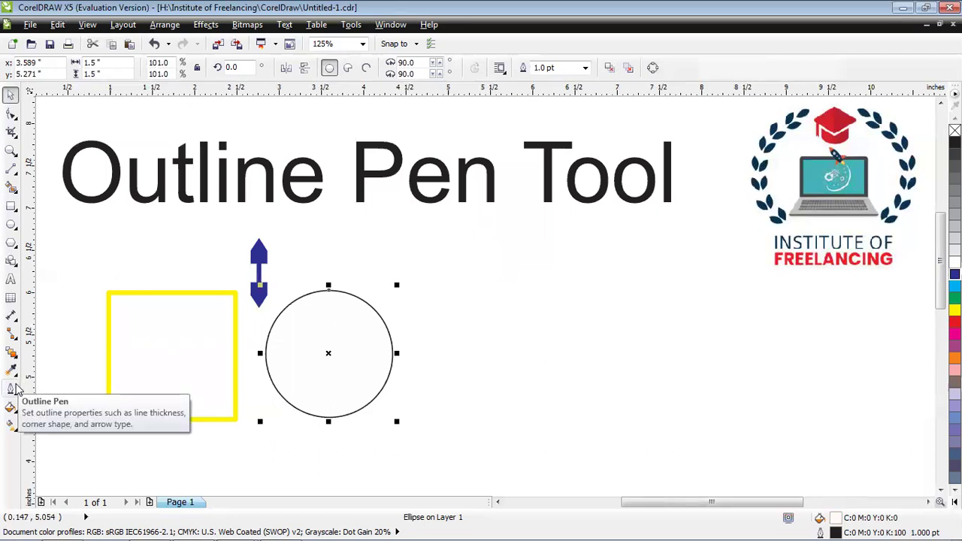
click(572, 355)
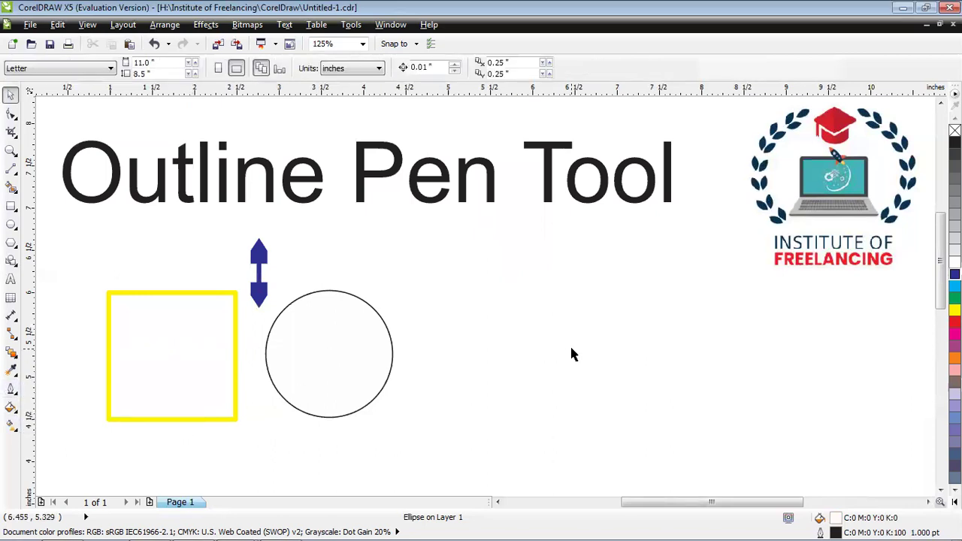